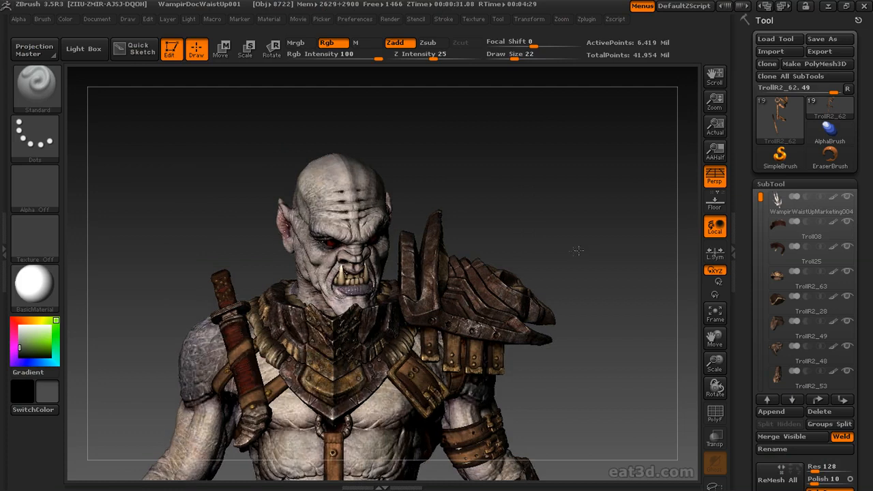
Step: Zoom and orbit around the troll, and recall the stored Custom 2 view of the character
{"action": "left_click_drag", "start_coordinate": [714, 101], "coordinate": [714, 81]}
{"action": "left_click_drag", "start_coordinate": [574, 200], "coordinate": [616, 185]}
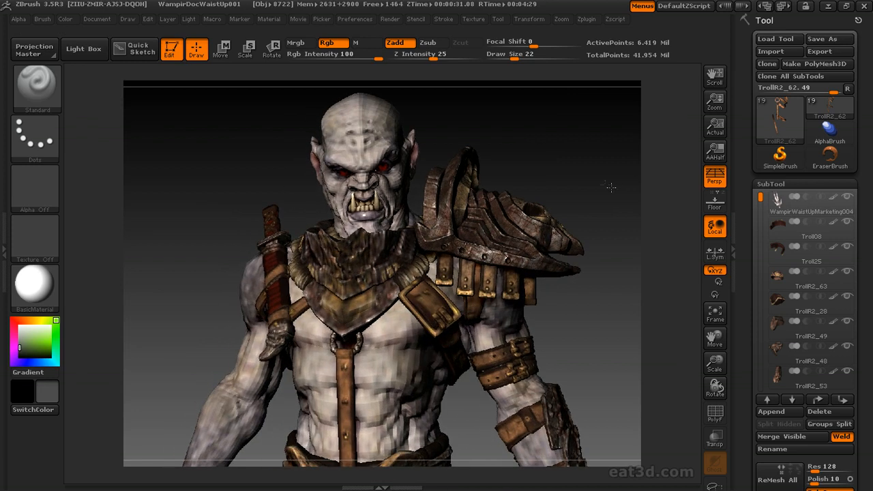
{"action": "left_click", "coordinate": [97, 18]}
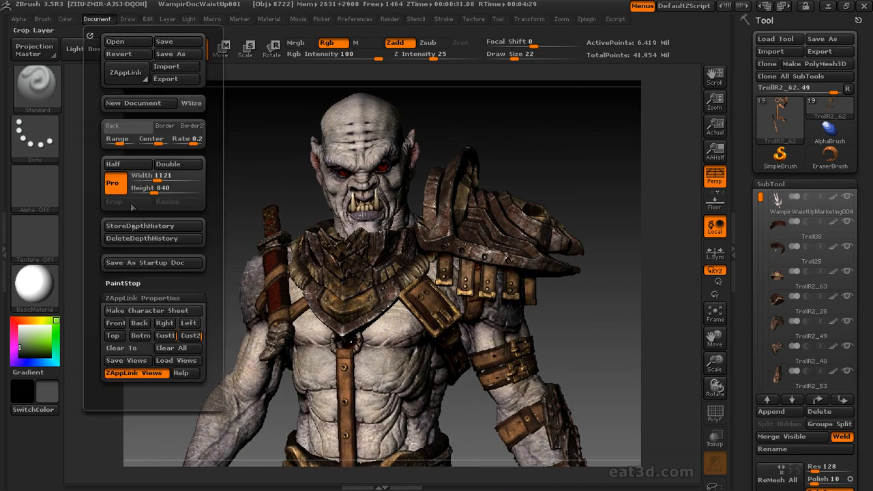
{"action": "left_click", "coordinate": [186, 338]}
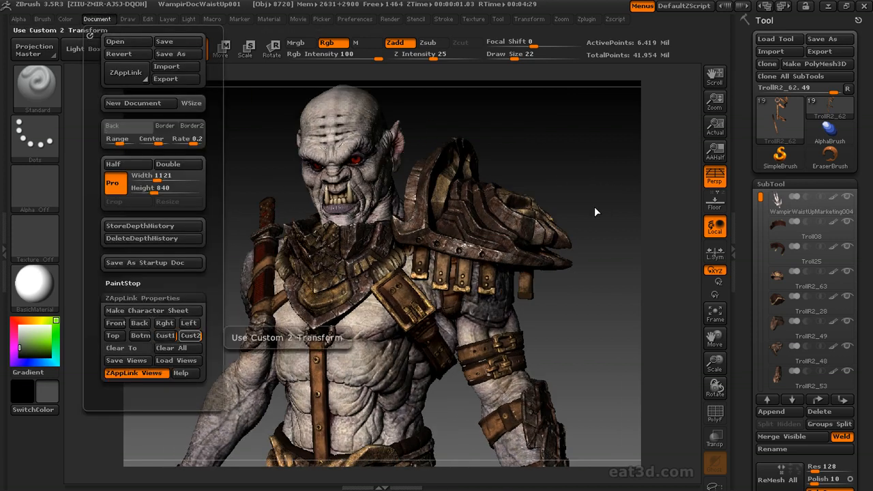
{"action": "left_click", "coordinate": [97, 19]}
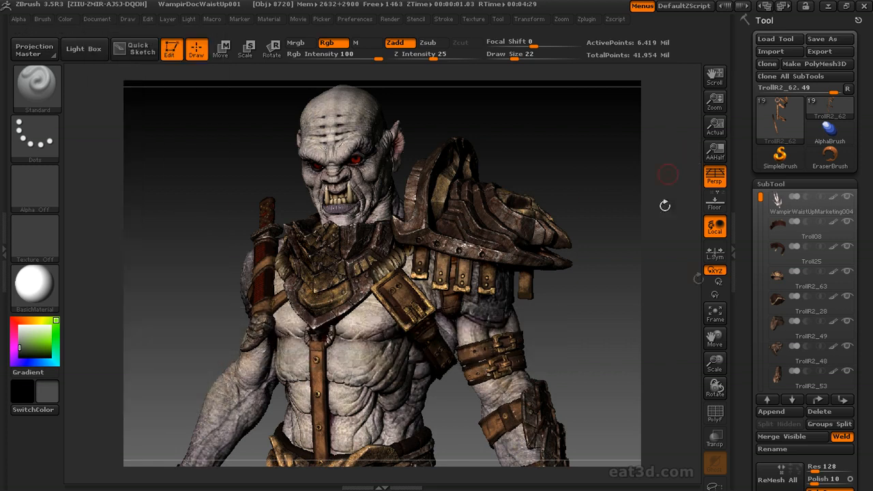
Step: Switch the render mode to Flat and make the document background bright green
{"action": "left_click", "coordinate": [390, 19]}
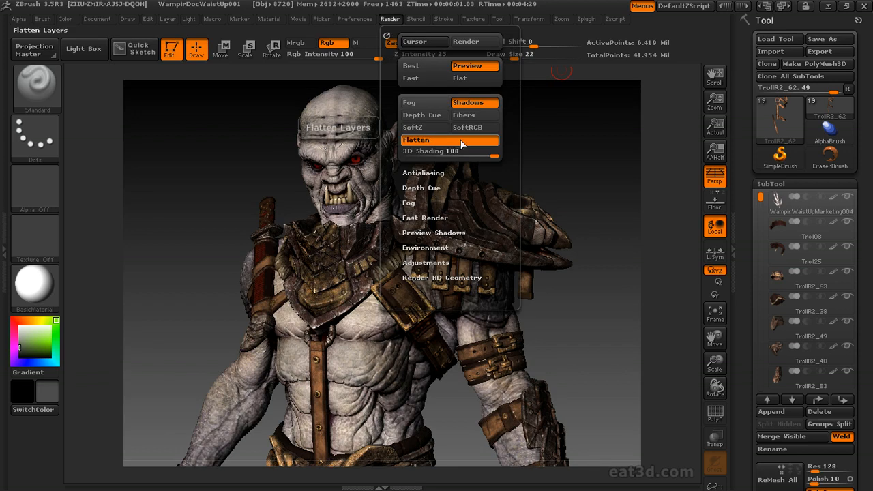
{"action": "left_click", "coordinate": [464, 83]}
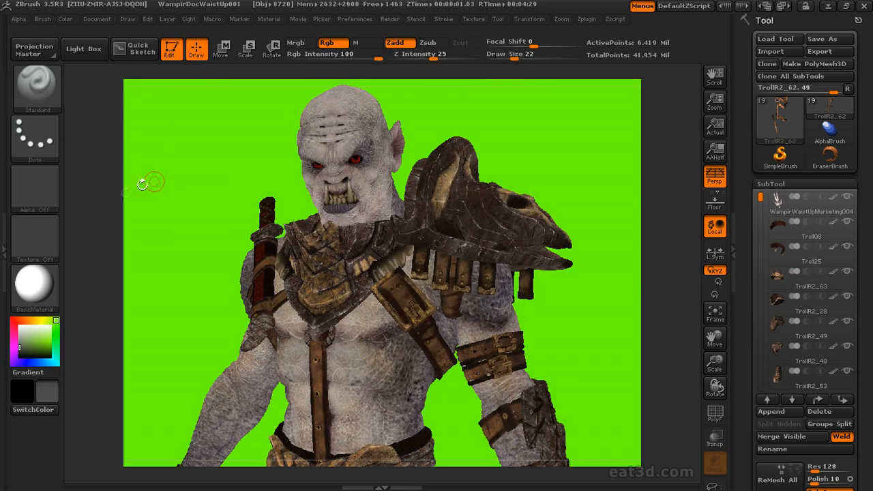
{"action": "left_click", "coordinate": [106, 22]}
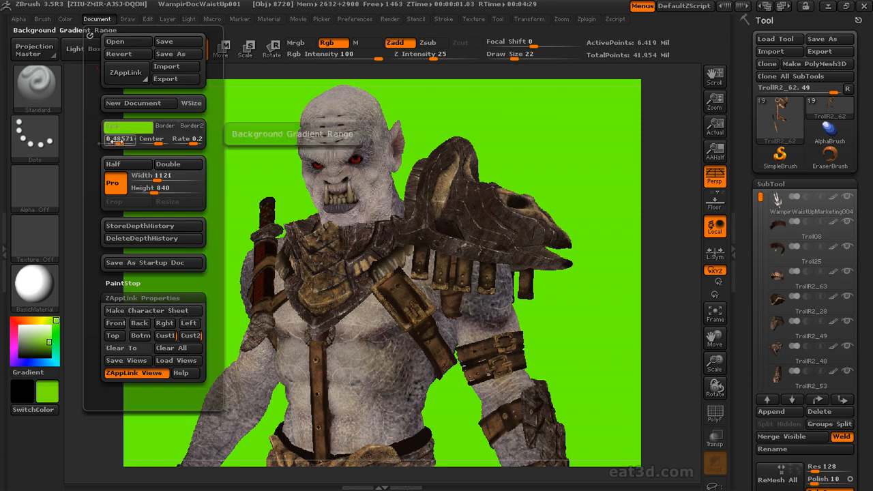
Step: Return the troll to the Custom 2 view and grab the flat-rendered document as a texture
{"action": "mouse_move", "coordinate": [550, 152]}
{"action": "left_mouse_down"}
{"action": "mouse_move", "coordinate": [565, 146]}
{"action": "mouse_move", "coordinate": [546, 146]}
{"action": "mouse_move", "coordinate": [560, 146]}
{"action": "left_mouse_up"}
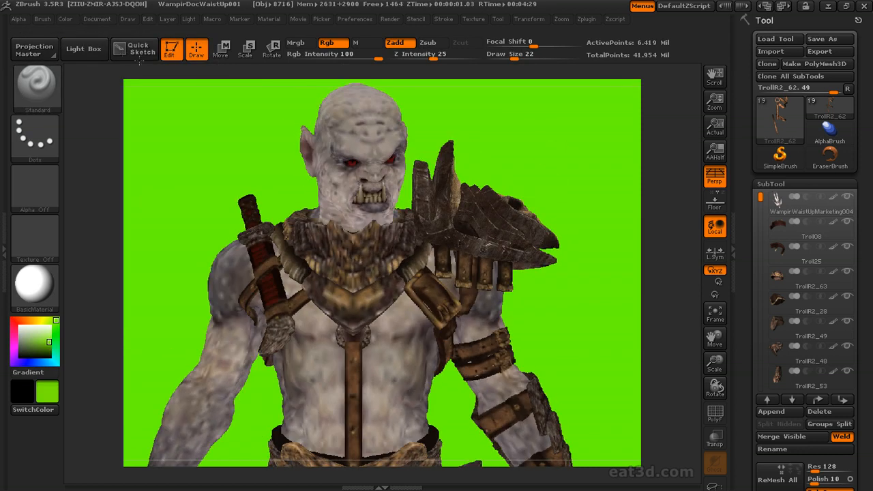
{"action": "left_click", "coordinate": [97, 19]}
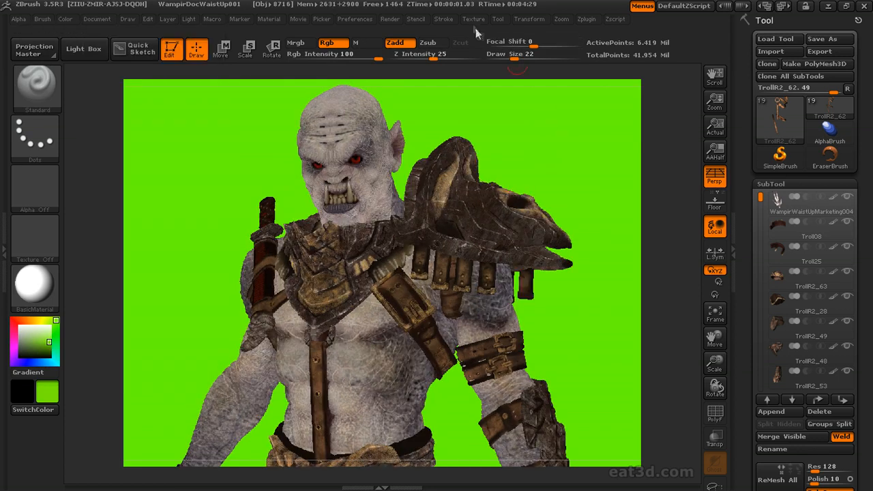
{"action": "left_click", "coordinate": [473, 19]}
{"action": "left_click", "coordinate": [561, 277]}
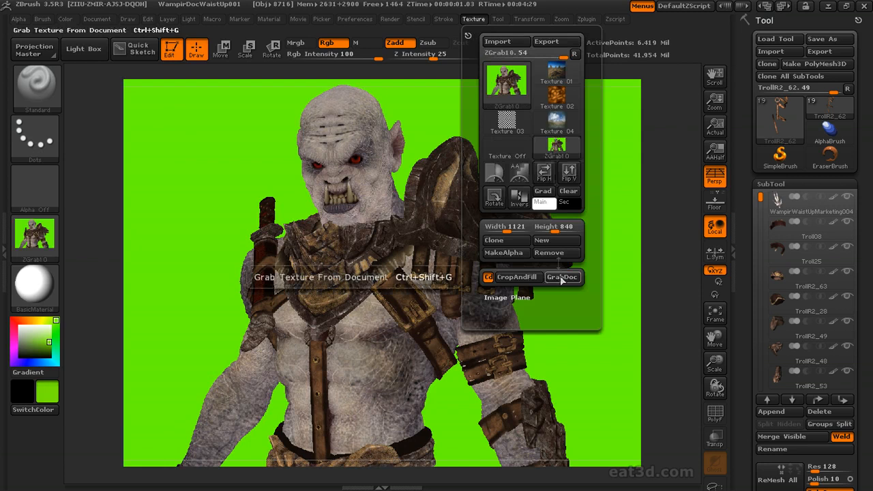
Step: Start exporting the grabbed texture and create a folder named Testing inside CompTest002images
{"action": "left_click", "coordinate": [546, 41]}
{"action": "right_click", "coordinate": [188, 241]}
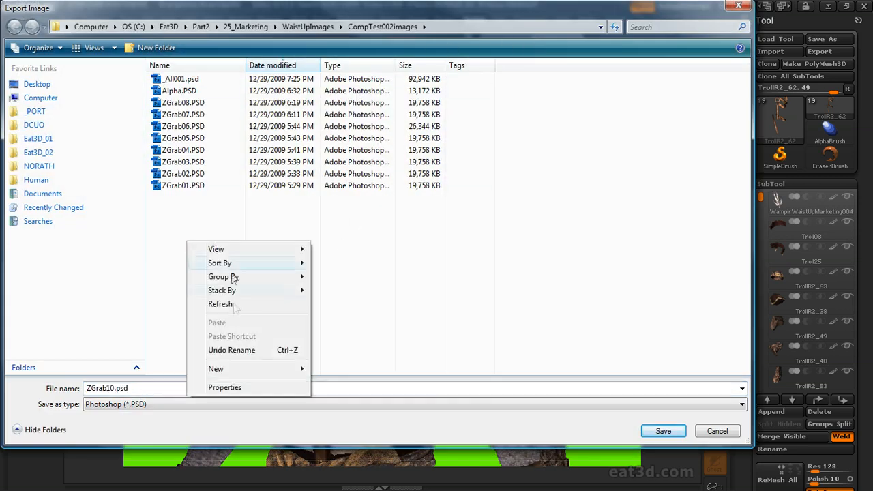
{"action": "mouse_move", "coordinate": [223, 369]}
{"action": "left_click", "coordinate": [333, 369]}
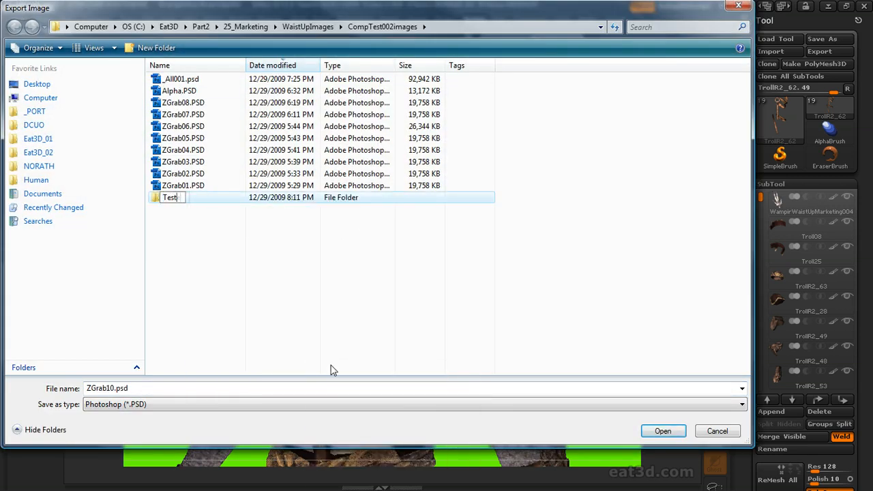
{"action": "type", "text": "Testing"}
{"action": "key", "text": "Return"}
Step: Save the grabbed texture in the new folder as ZGrab10.psd, with the material index as a separate channel
{"action": "key", "text": "Return"}
{"action": "left_click", "coordinate": [662, 431]}
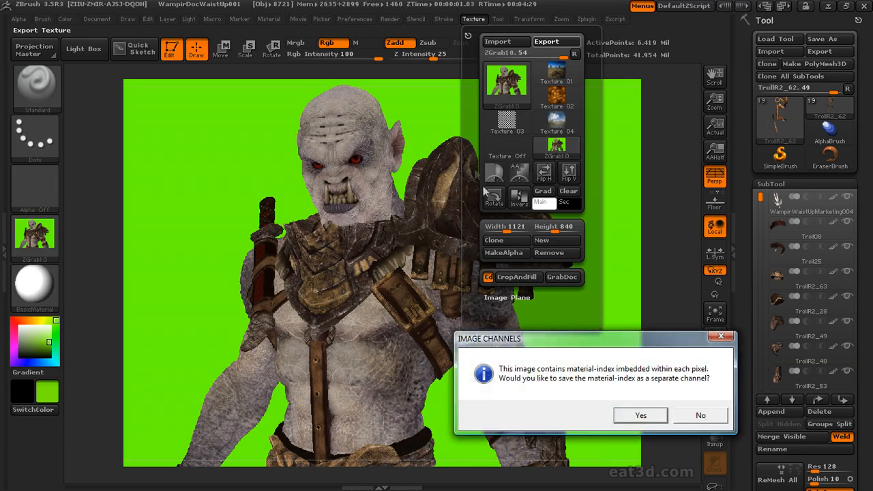
{"action": "left_click", "coordinate": [651, 418]}
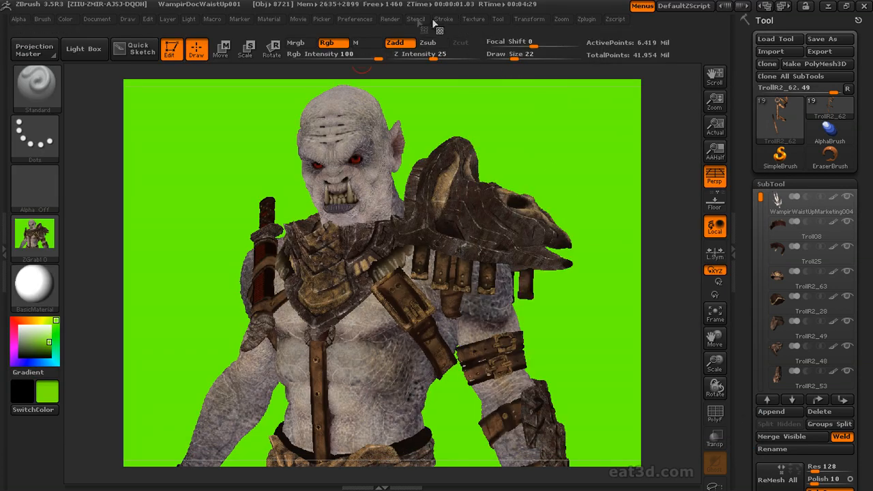
Step: Switch back to Preview rendering and use SubTool Master to turn off the painted colour on all subtools
{"action": "left_click", "coordinate": [390, 20]}
{"action": "left_click", "coordinate": [474, 68]}
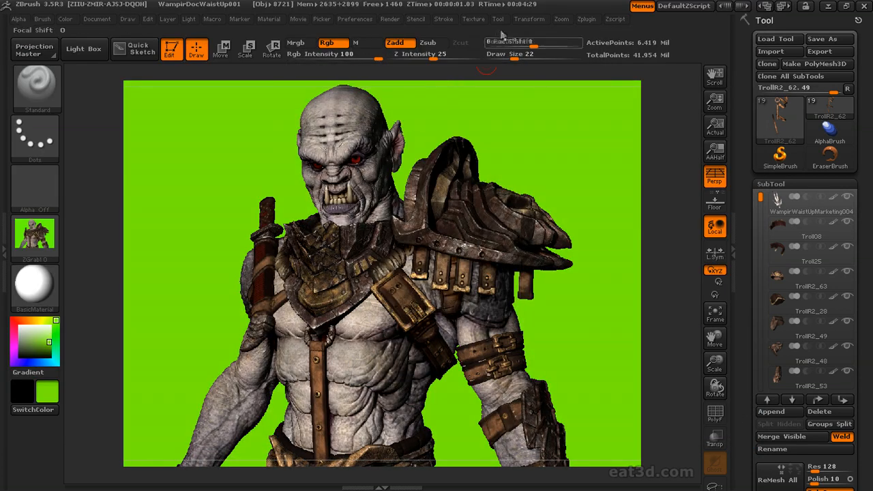
{"action": "left_click", "coordinate": [417, 20]}
{"action": "mouse_move", "coordinate": [586, 19]}
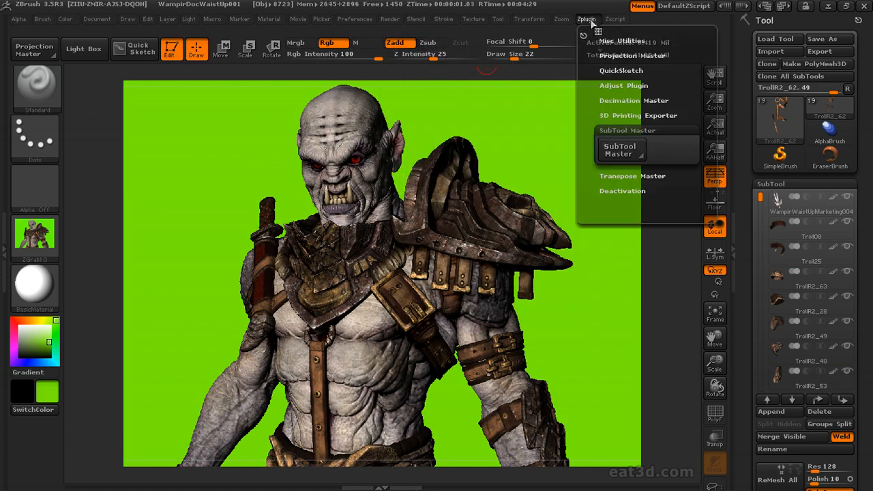
{"action": "left_click", "coordinate": [626, 148]}
{"action": "left_click", "coordinate": [123, 199]}
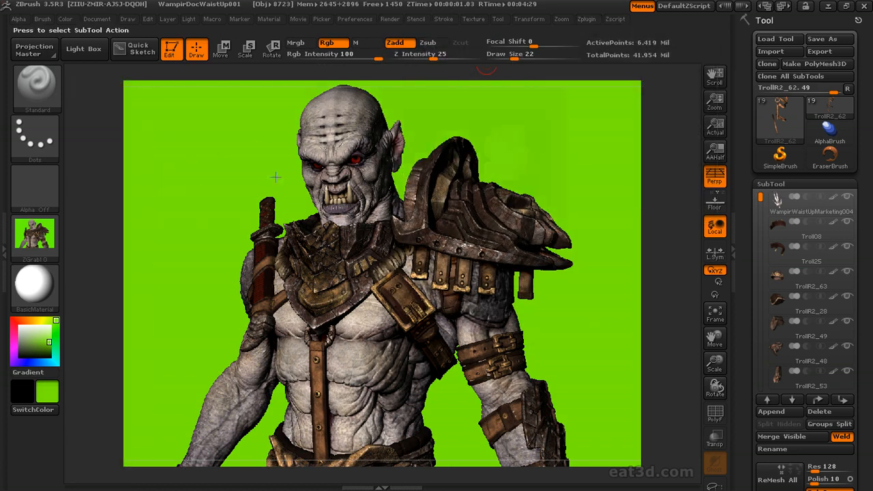
{"action": "left_click", "coordinate": [362, 232]}
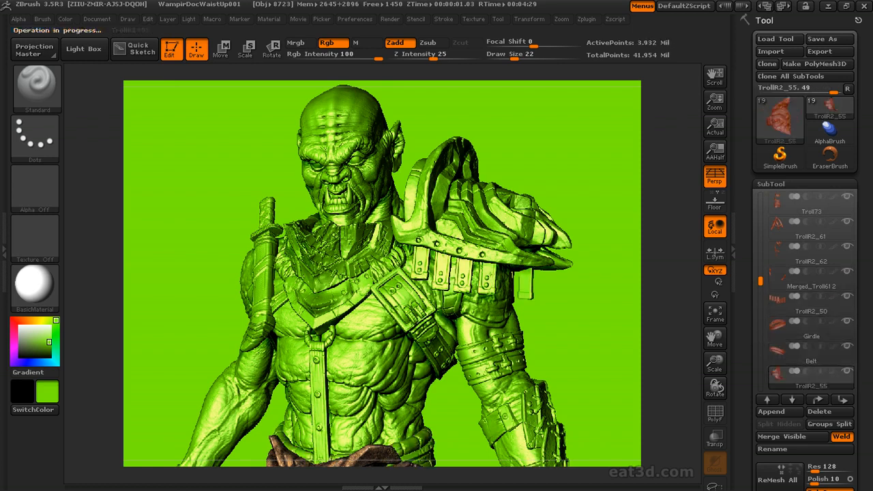
{"action": "left_click", "coordinate": [354, 18]}
{"action": "left_click", "coordinate": [366, 268]}
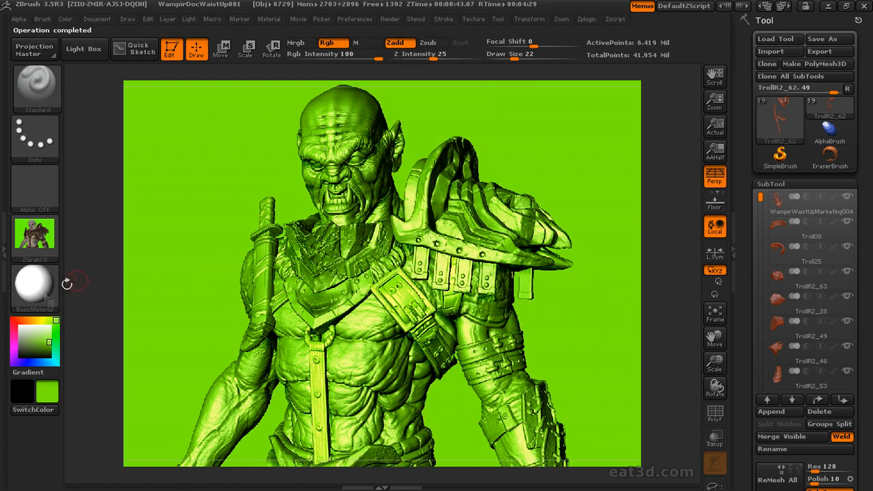
Step: Show the whole character in the MatCap White01 material with white as the active colour
{"action": "left_click", "coordinate": [35, 288]}
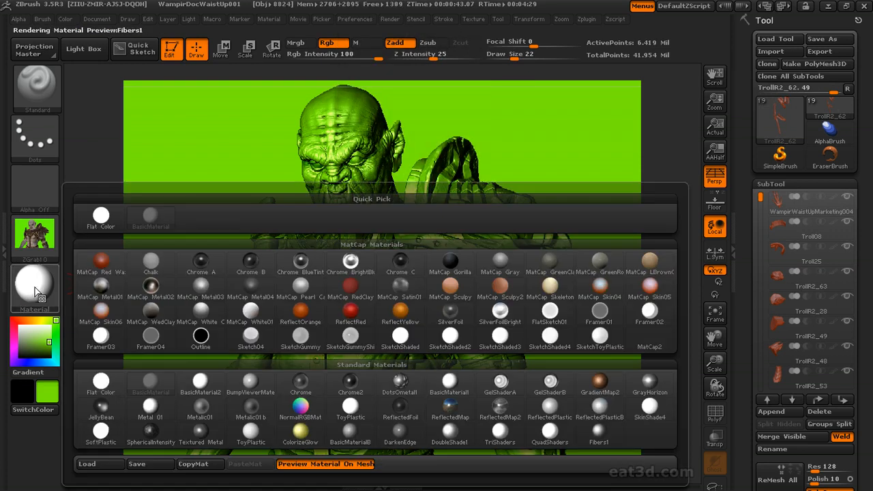
{"action": "left_click", "coordinate": [265, 318]}
{"action": "left_click_drag", "start_coordinate": [20, 327], "coordinate": [78, 430]}
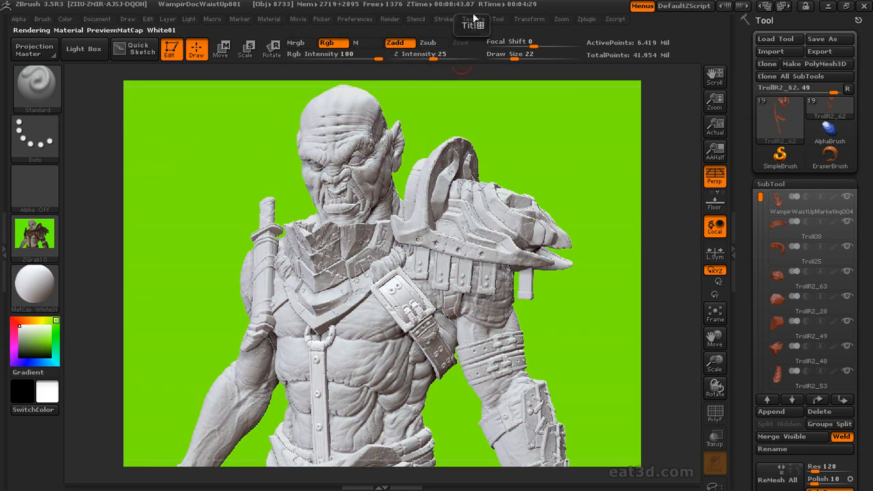
Step: Grab the white MatCap preview as a texture and export it without a separate material index channel
{"action": "left_click", "coordinate": [473, 18]}
{"action": "left_click", "coordinate": [562, 281]}
{"action": "left_click", "coordinate": [545, 41]}
{"action": "left_click", "coordinate": [679, 436]}
{"action": "left_click", "coordinate": [710, 414]}
Step: Render the white character in Best mode, grab the result as a texture and export it
{"action": "left_click", "coordinate": [383, 18]}
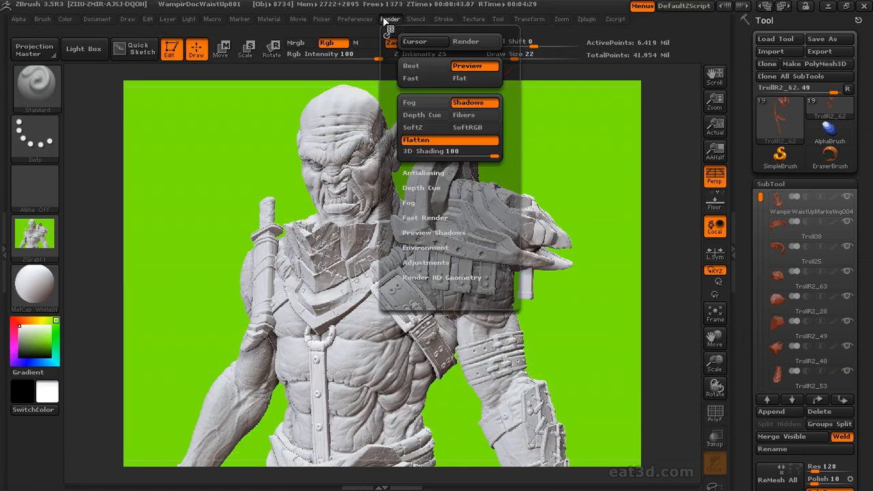
{"action": "left_click", "coordinate": [415, 60]}
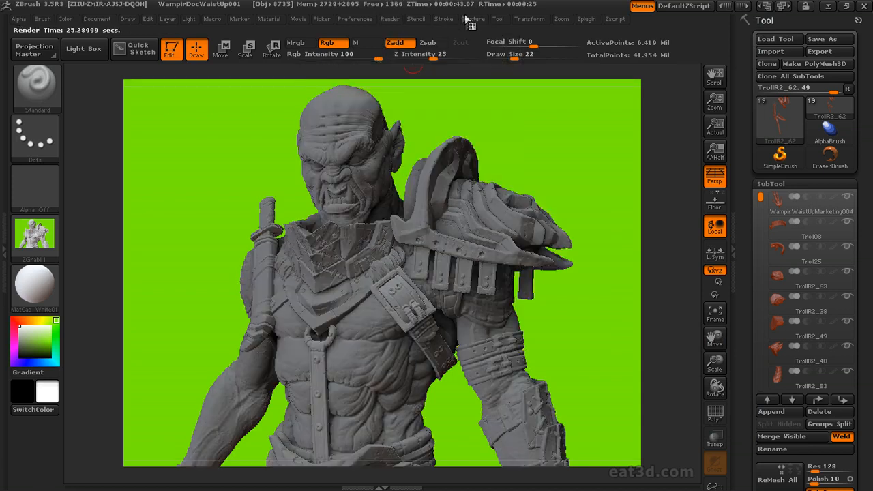
{"action": "left_click", "coordinate": [470, 18]}
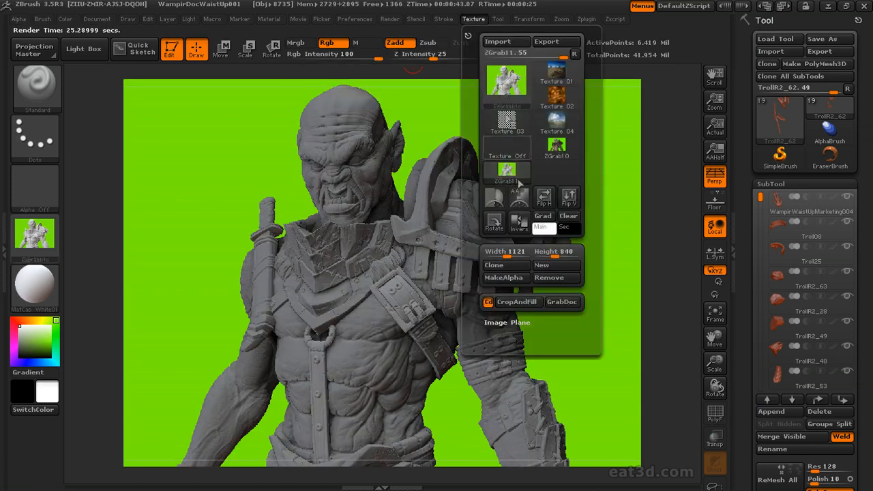
{"action": "left_click", "coordinate": [549, 41]}
{"action": "left_click", "coordinate": [663, 431]}
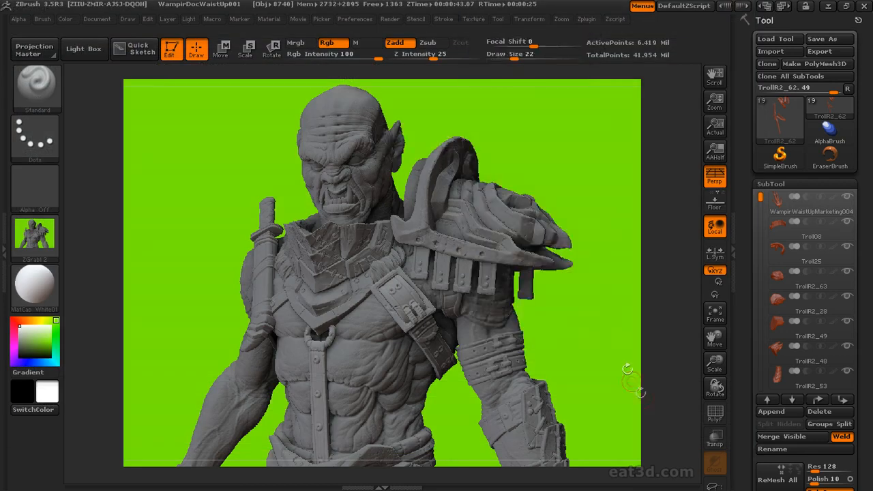
Step: Turn the active texture off and return to Preview rendering
{"action": "left_click", "coordinate": [478, 21]}
{"action": "left_click", "coordinate": [510, 146]}
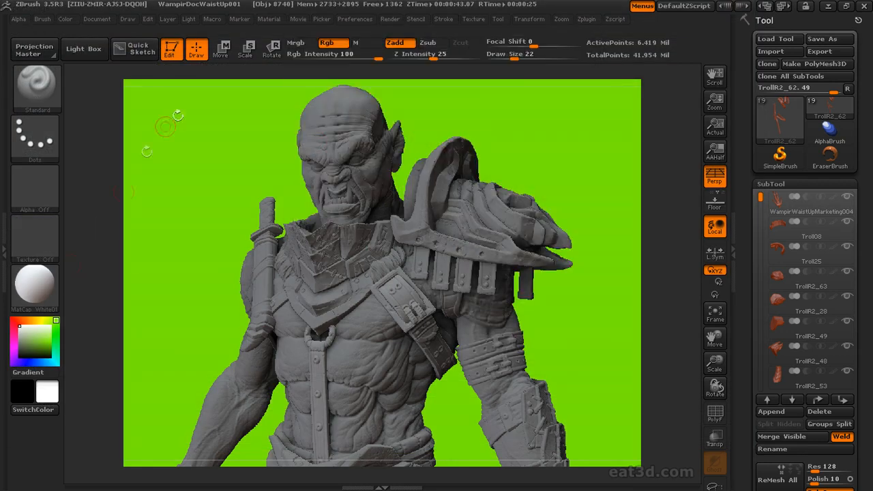
{"action": "left_click", "coordinate": [389, 18]}
{"action": "left_click", "coordinate": [476, 68]}
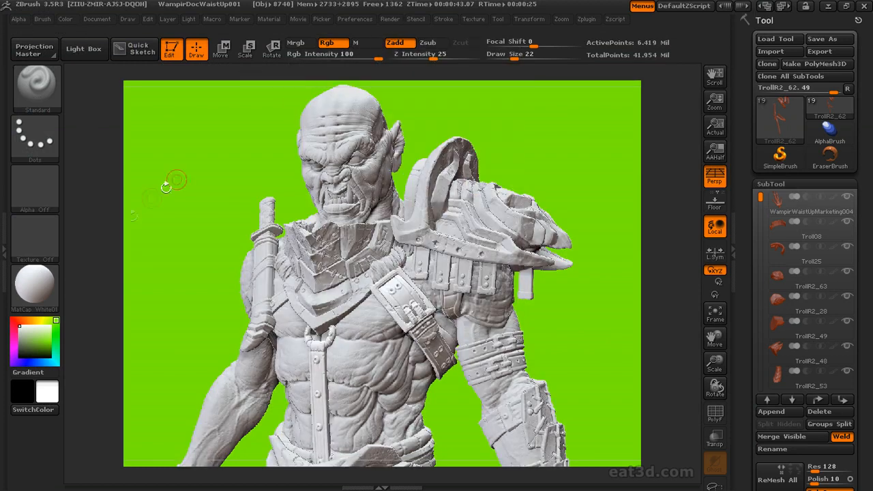
Step: Apply BasicMaterial to the character and set the active colour to black
{"action": "left_click", "coordinate": [42, 292]}
{"action": "left_click", "coordinate": [149, 380]}
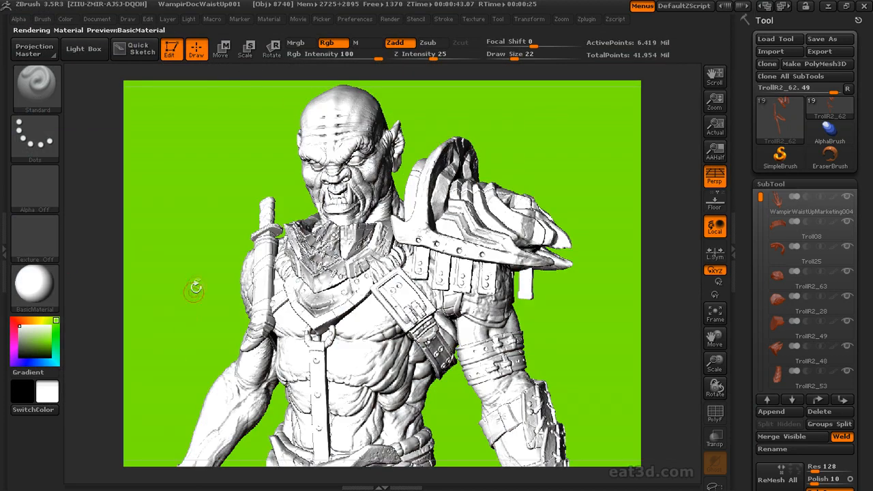
{"action": "left_click", "coordinate": [43, 356]}
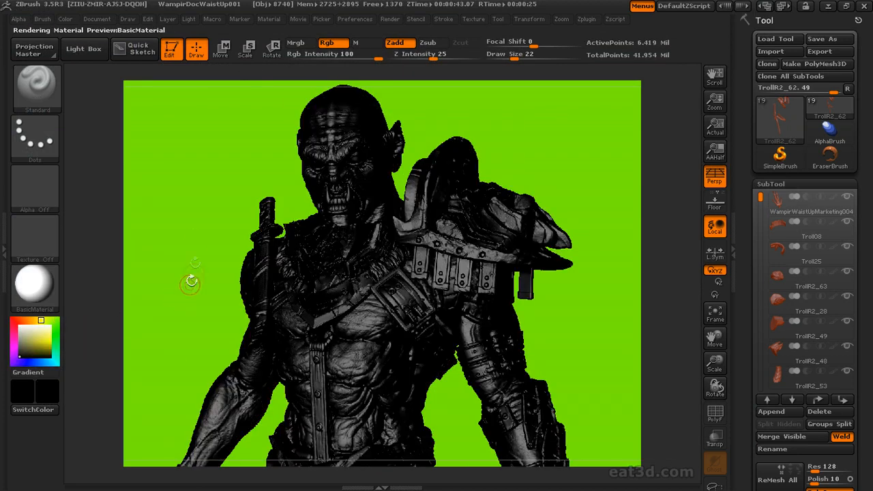
Step: Move the active light behind the character to rim-light its edges, and raise the light's intensity
{"action": "left_click", "coordinate": [7, 107]}
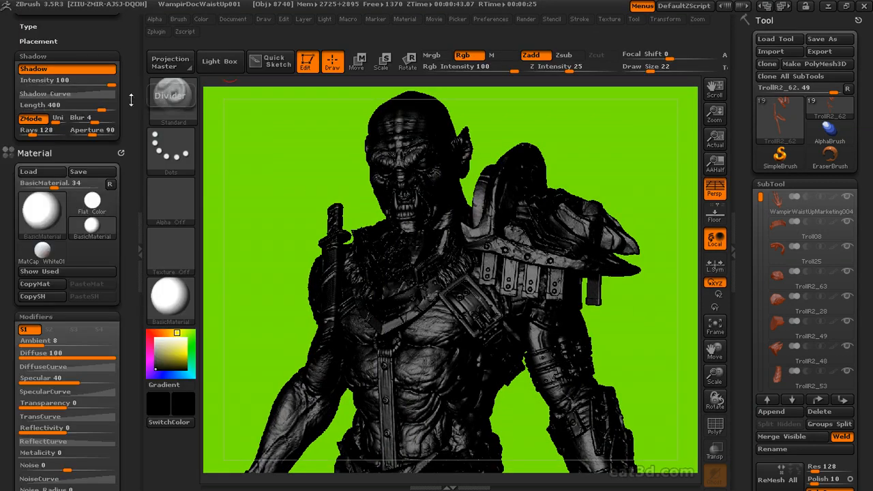
{"action": "left_click_drag", "start_coordinate": [134, 97], "coordinate": [135, 236]}
{"action": "left_click", "coordinate": [29, 60]}
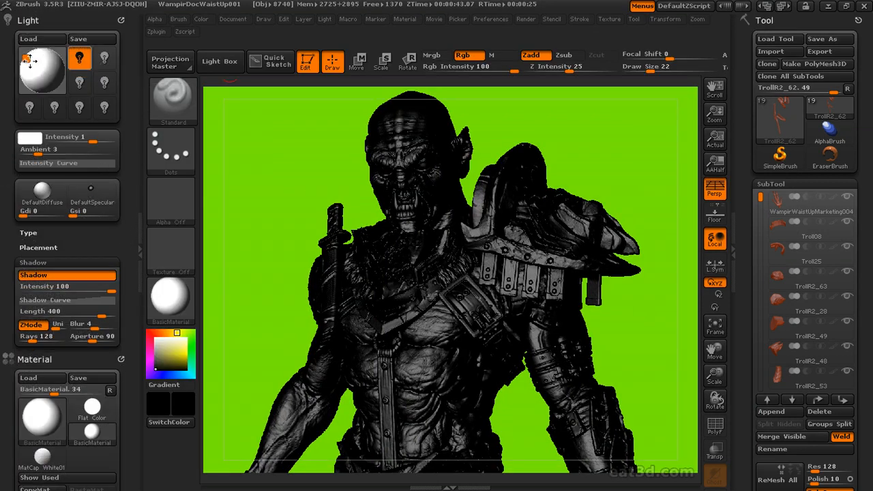
{"action": "left_click_drag", "start_coordinate": [29, 60], "coordinate": [26, 65]}
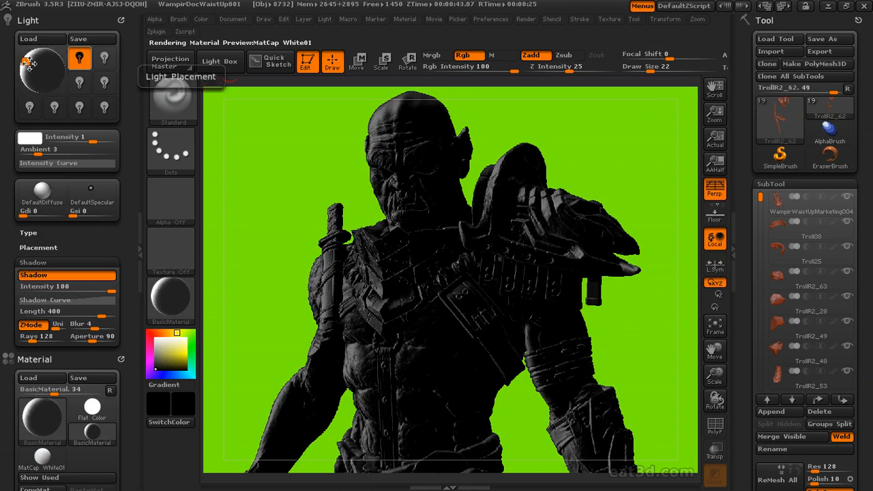
{"action": "left_click_drag", "start_coordinate": [92, 142], "coordinate": [123, 56]}
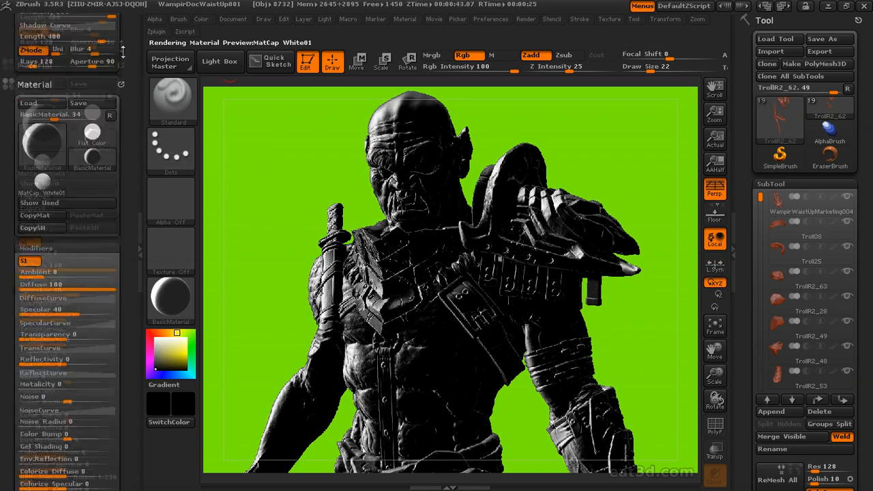
Step: Raise BasicMaterial's High Dynamic Range to about 1.3
{"action": "left_click_drag", "start_coordinate": [11, 306], "coordinate": [12, 193]}
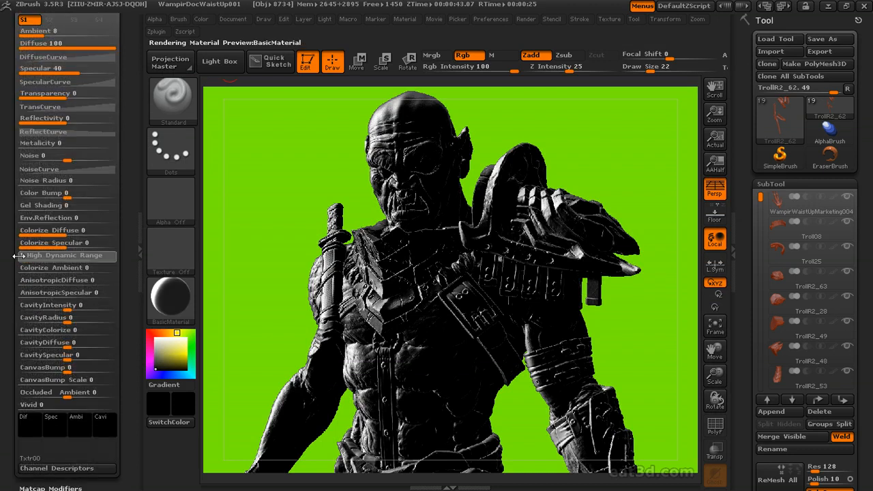
{"action": "left_click_drag", "start_coordinate": [26, 256], "coordinate": [29, 256]}
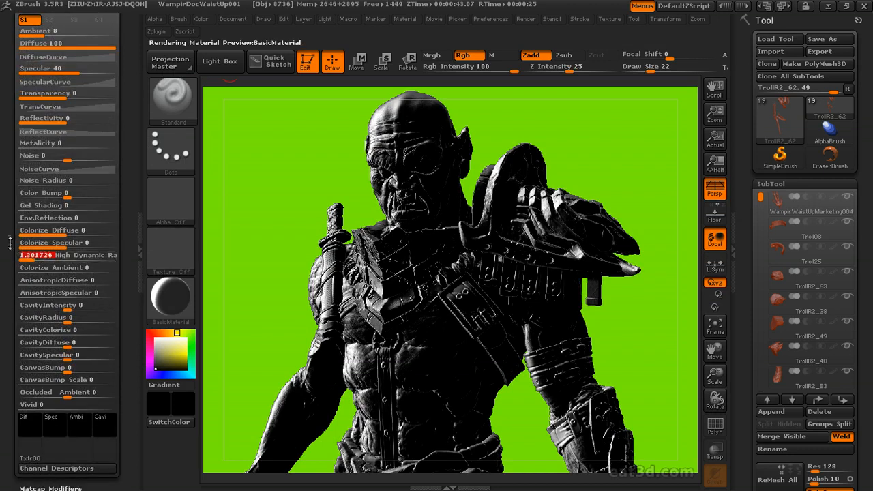
{"action": "left_click_drag", "start_coordinate": [9, 197], "coordinate": [9, 298]}
Step: Fine-tune BasicMaterial's shading modifiers, setting Specular to 45
{"action": "mouse_move", "coordinate": [88, 167]}
{"action": "left_mouse_down"}
{"action": "mouse_move", "coordinate": [123, 170]}
{"action": "mouse_move", "coordinate": [76, 171]}
{"action": "left_mouse_up"}
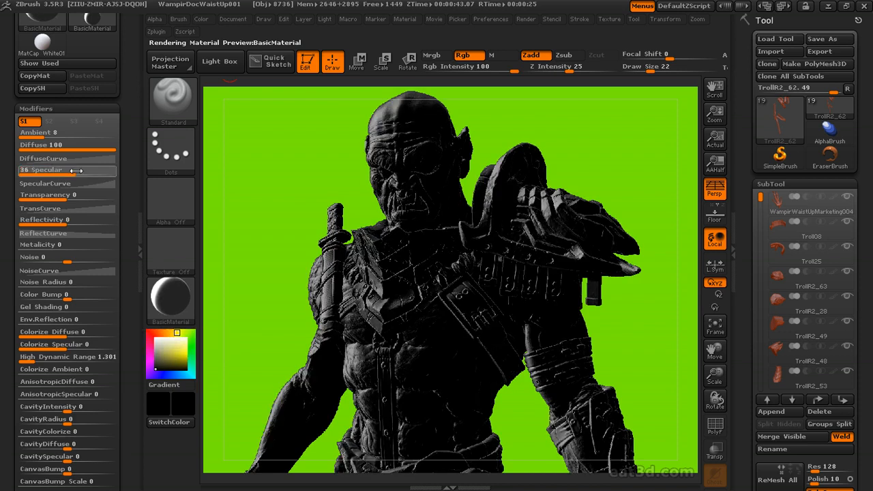
{"action": "left_click_drag", "start_coordinate": [10, 207], "coordinate": [10, 181]}
{"action": "left_click_drag", "start_coordinate": [29, 332], "coordinate": [26, 332]}
{"action": "mouse_move", "coordinate": [111, 119]}
{"action": "left_mouse_down"}
{"action": "mouse_move", "coordinate": [90, 119]}
{"action": "mouse_move", "coordinate": [118, 121]}
{"action": "left_mouse_up"}
{"action": "left_click_drag", "start_coordinate": [9, 259], "coordinate": [10, 281]}
{"action": "left_click_drag", "start_coordinate": [76, 169], "coordinate": [82, 168]}
Step: Reshape BasicMaterial's specular curve for stronger highlights and nudge the rim light's placement along the character's edge
{"action": "left_click", "coordinate": [83, 181]}
{"action": "mouse_move", "coordinate": [96, 222]}
{"action": "left_mouse_down"}
{"action": "mouse_move", "coordinate": [102, 242]}
{"action": "mouse_move", "coordinate": [97, 219]}
{"action": "mouse_move", "coordinate": [103, 228]}
{"action": "left_mouse_up"}
{"action": "left_click_drag", "start_coordinate": [4, 243], "coordinate": [5, 161]}
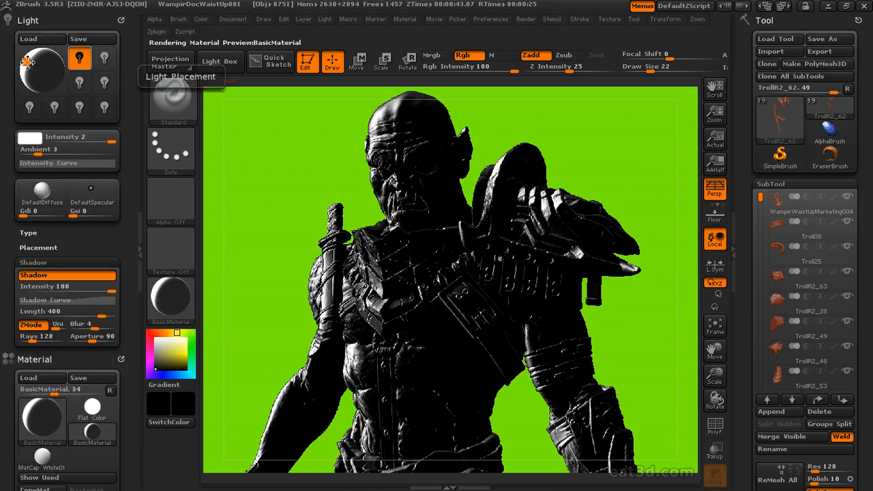
{"action": "left_click_drag", "start_coordinate": [28, 66], "coordinate": [34, 66]}
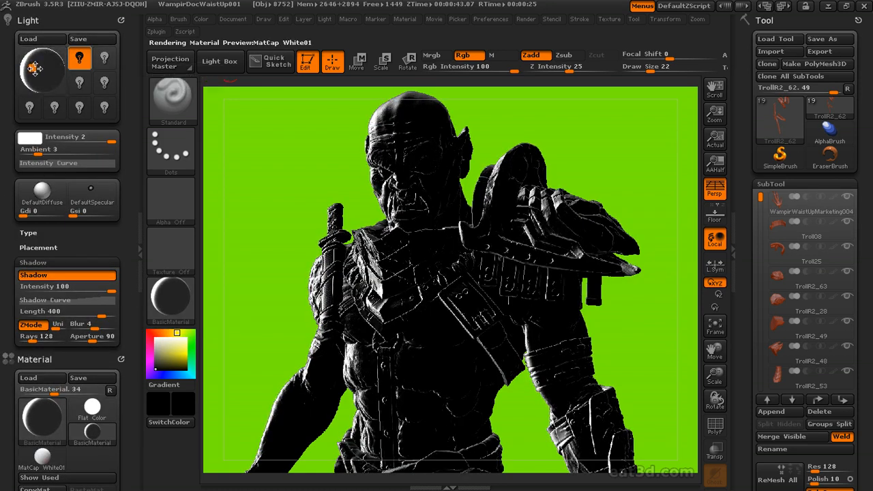
Step: Grab the rim-lit view as a texture and export it as ZGrab13.PSD without a separate material-index channel
{"action": "left_click", "coordinate": [609, 20]}
{"action": "left_click", "coordinate": [699, 303]}
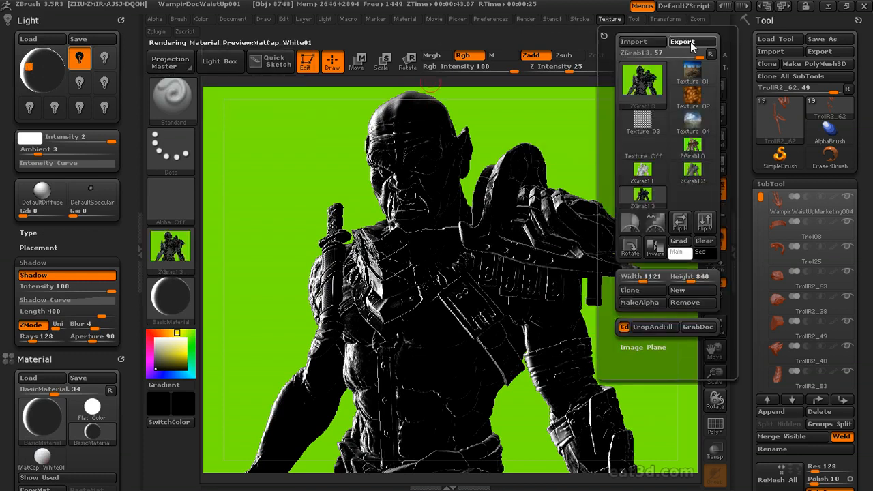
{"action": "left_click", "coordinate": [691, 44]}
{"action": "left_click", "coordinate": [667, 432]}
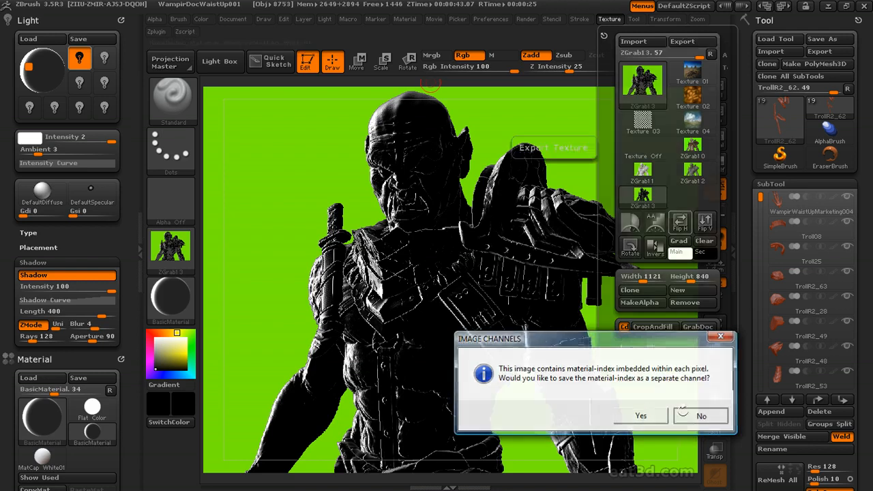
{"action": "left_click", "coordinate": [703, 413]}
Step: Move the rim light to the opposite side of the character and set BasicMaterial's High Dynamic Range to 1
{"action": "left_click_drag", "start_coordinate": [30, 62], "coordinate": [57, 75]}
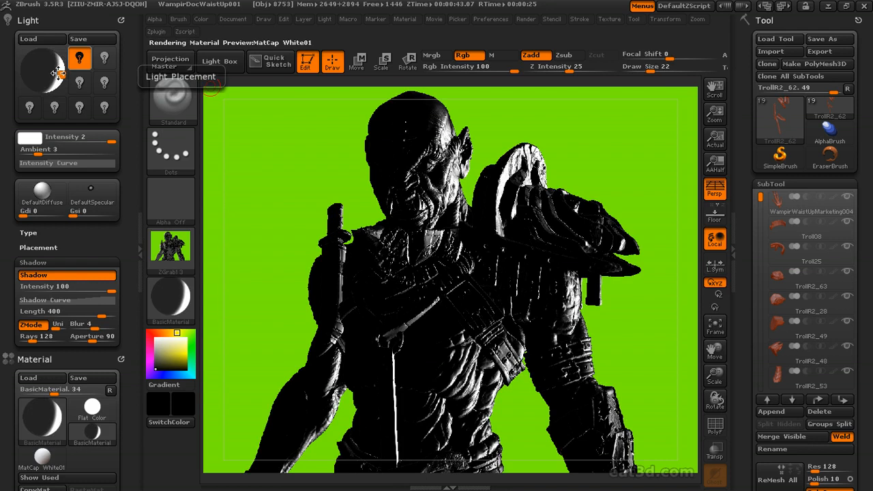
{"action": "scroll", "coordinate": [26, 266], "scroll_direction": "down", "scroll_amount": 15}
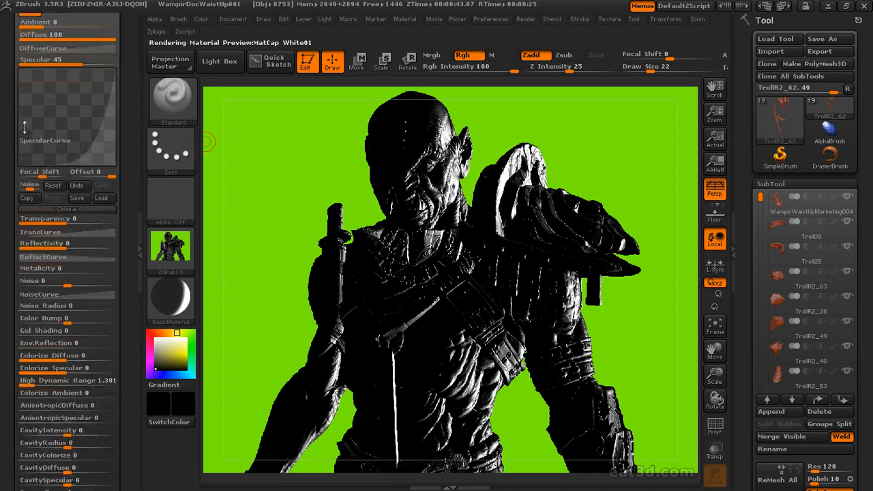
{"action": "left_click", "coordinate": [32, 274]}
{"action": "left_click", "coordinate": [22, 273]}
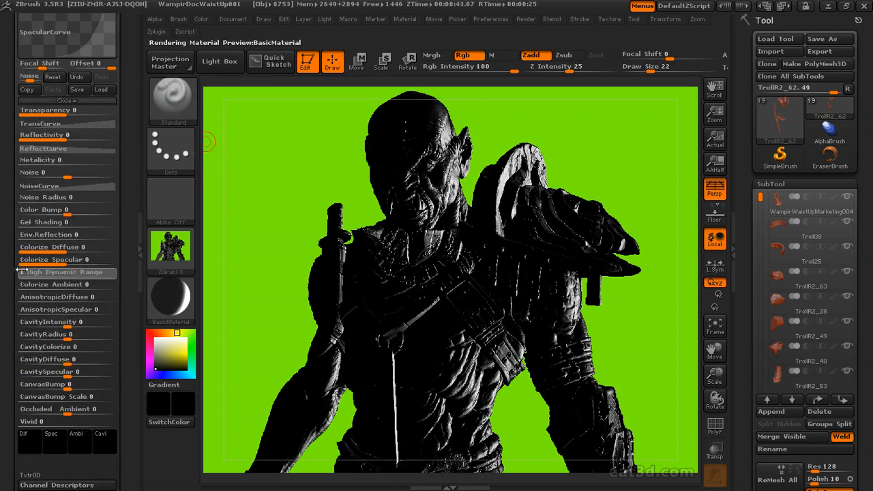
Step: Grab the opposite-side rim light view as a texture and export it as ZGrab14.psd
{"action": "left_click", "coordinate": [609, 19]}
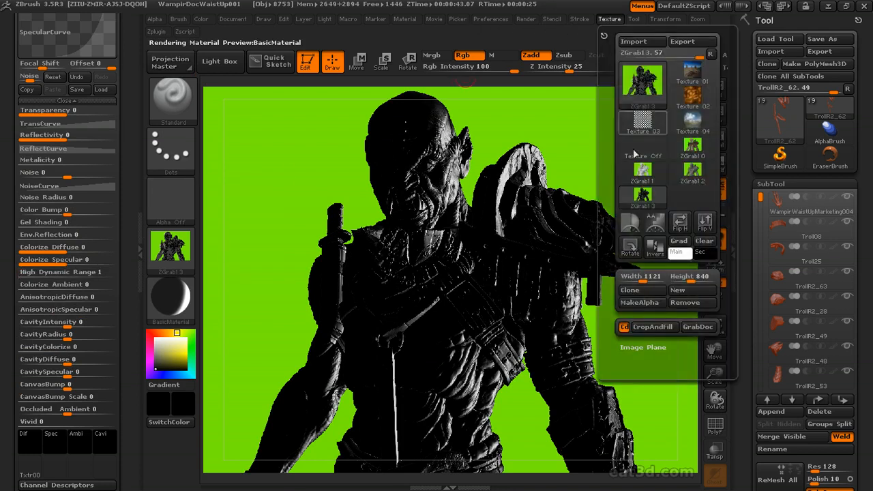
{"action": "left_click", "coordinate": [666, 45]}
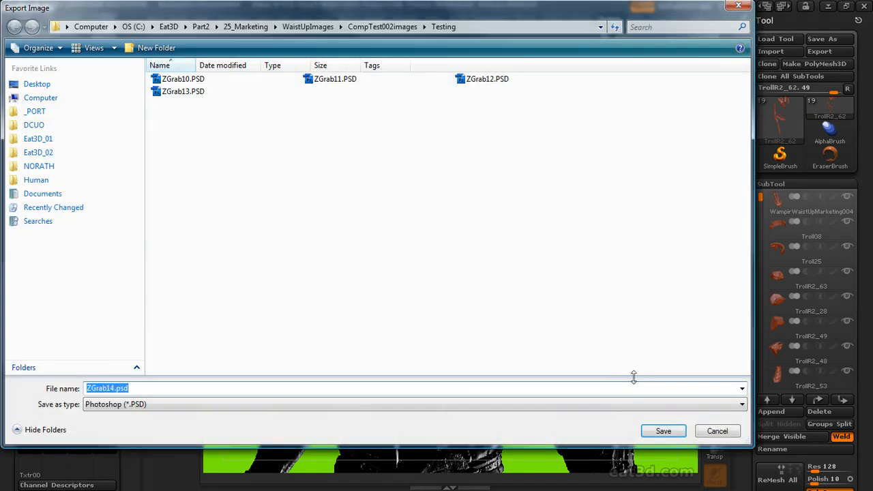
{"action": "left_click", "coordinate": [664, 431]}
{"action": "left_click", "coordinate": [714, 431]}
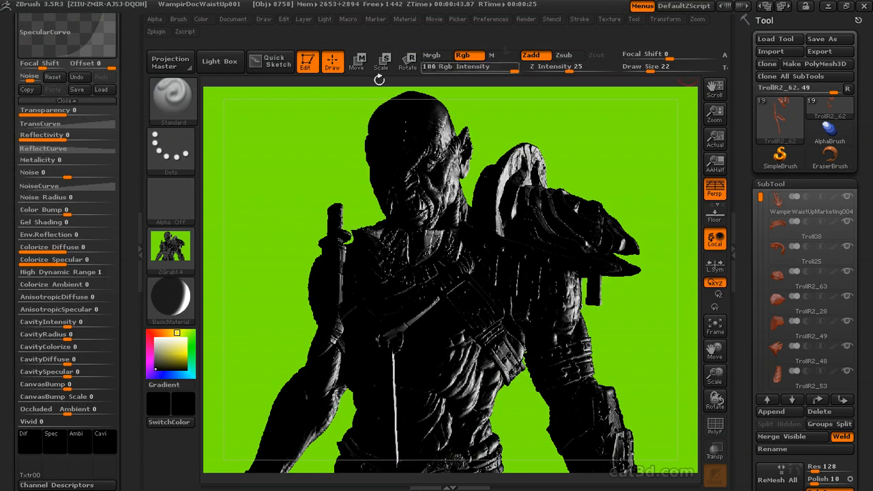
Step: Move the light from behind the character to the front so it illuminates the face and torso
{"action": "left_click_drag", "start_coordinate": [28, 228], "coordinate": [33, 224]}
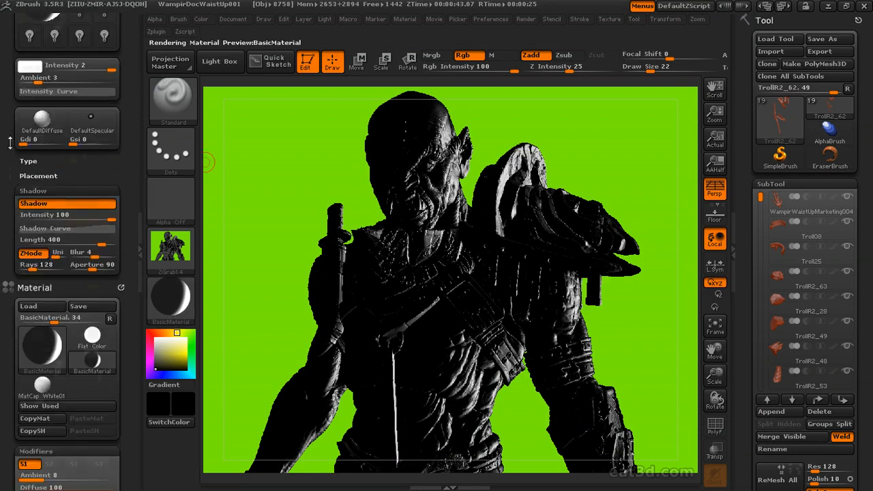
{"action": "left_click_drag", "start_coordinate": [11, 129], "coordinate": [11, 223]}
{"action": "left_click_drag", "start_coordinate": [55, 72], "coordinate": [33, 65]}
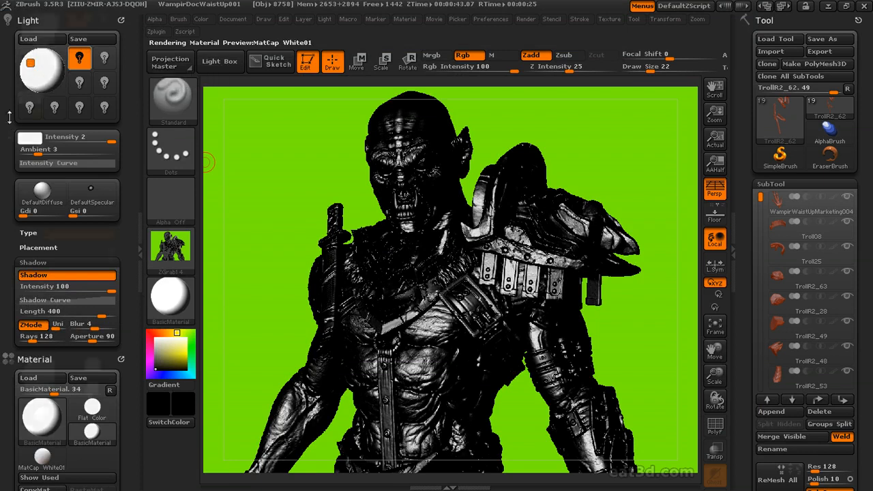
Step: Soften BasicMaterial's specular curve to spread the highlights and lower the Specular strength
{"action": "left_click_drag", "start_coordinate": [8, 133], "coordinate": [8, 13]}
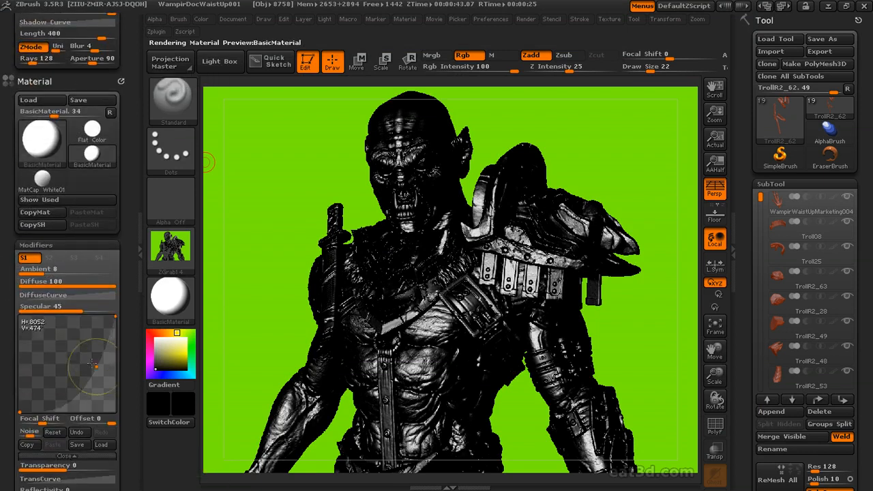
{"action": "left_click_drag", "start_coordinate": [102, 369], "coordinate": [83, 359]}
{"action": "left_click_drag", "start_coordinate": [15, 392], "coordinate": [18, 262]}
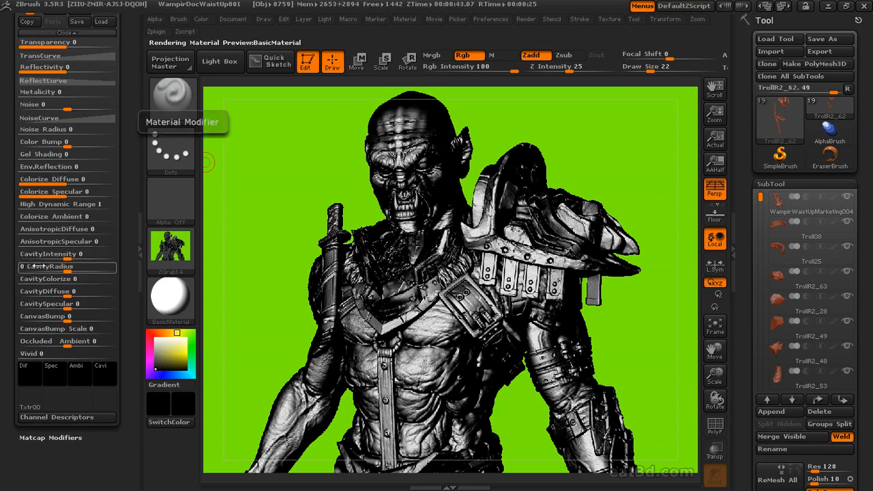
{"action": "left_click_drag", "start_coordinate": [11, 194], "coordinate": [15, 243]}
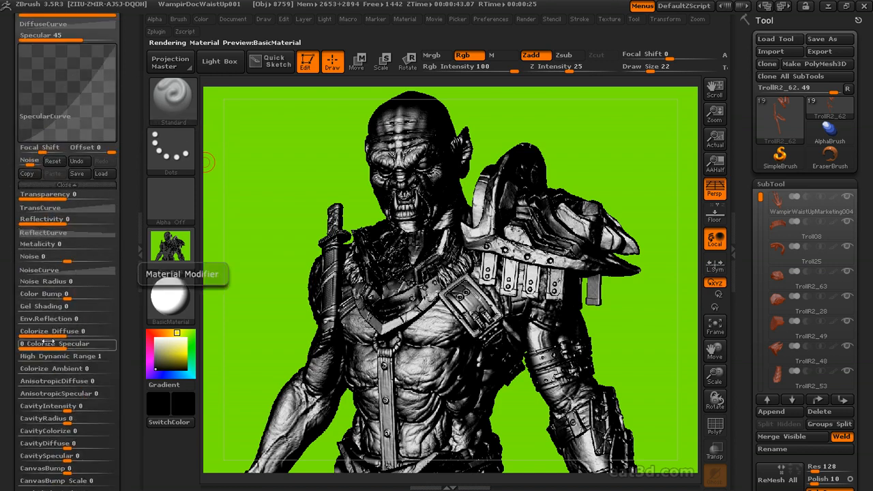
{"action": "left_click_drag", "start_coordinate": [7, 297], "coordinate": [9, 346]}
{"action": "left_click_drag", "start_coordinate": [80, 200], "coordinate": [68, 200]}
{"action": "left_click_drag", "start_coordinate": [8, 208], "coordinate": [9, 323]}
Step: Shift the front light upward and to one side so it rakes across the character from above
{"action": "left_click", "coordinate": [32, 65]}
{"action": "left_click", "coordinate": [32, 61]}
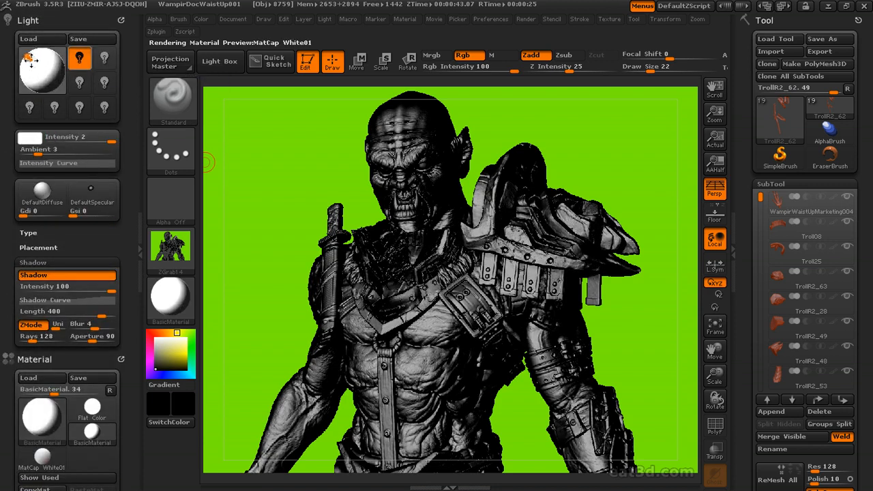
{"action": "left_click_drag", "start_coordinate": [34, 62], "coordinate": [23, 57]}
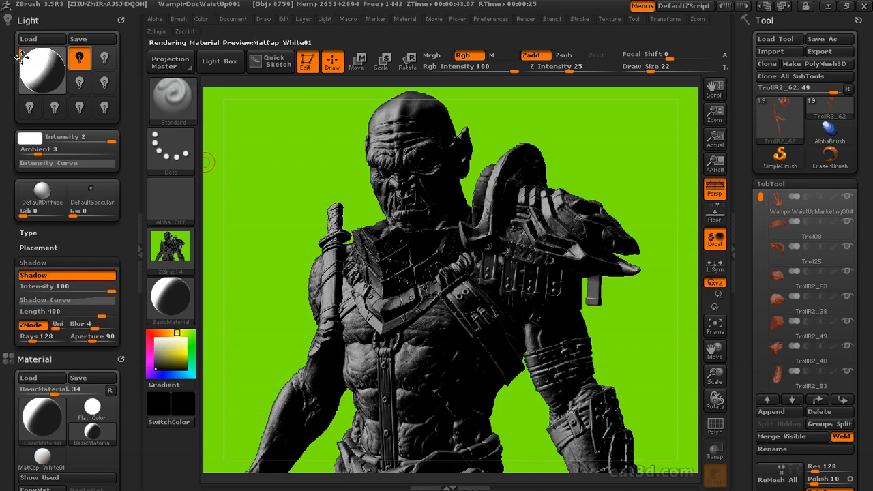
{"action": "left_click_drag", "start_coordinate": [23, 56], "coordinate": [20, 58]}
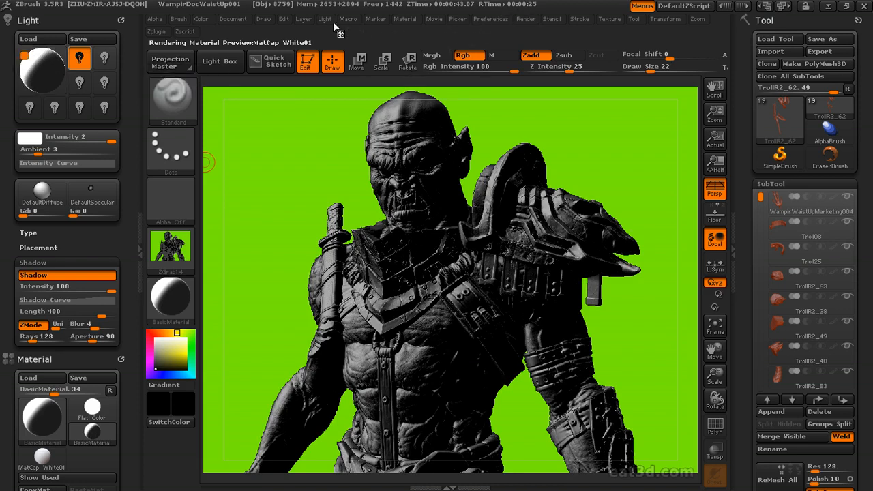
Step: Grab the specular-lit view as a texture and export it as ZGrab15.PSD without the material-index channel
{"action": "left_click", "coordinate": [608, 19]}
{"action": "left_click", "coordinate": [684, 42]}
{"action": "left_click", "coordinate": [659, 432]}
{"action": "left_click", "coordinate": [689, 417]}
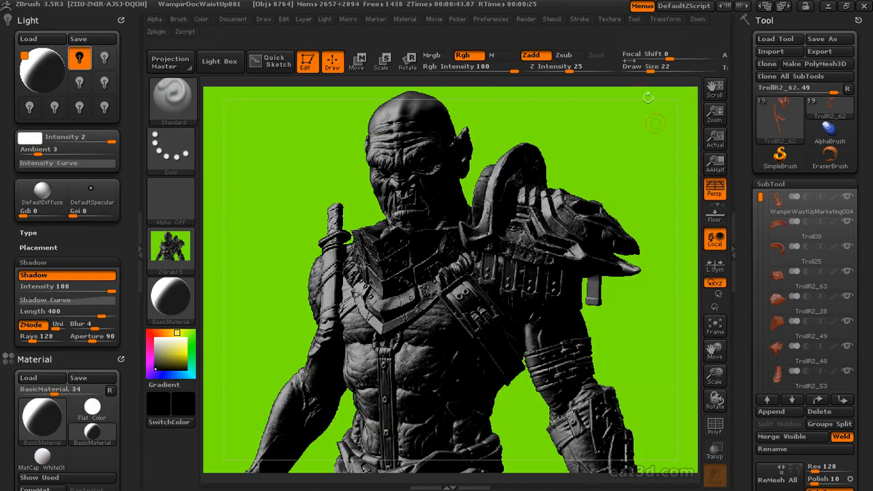
Step: Turn the active texture off, set the active colour to white and switch to Flat rendering
{"action": "left_click", "coordinate": [609, 21]}
{"action": "left_click", "coordinate": [632, 150]}
{"action": "left_click_drag", "start_coordinate": [174, 362], "coordinate": [155, 338]}
{"action": "left_click", "coordinate": [525, 19]}
{"action": "left_click", "coordinate": [553, 138]}
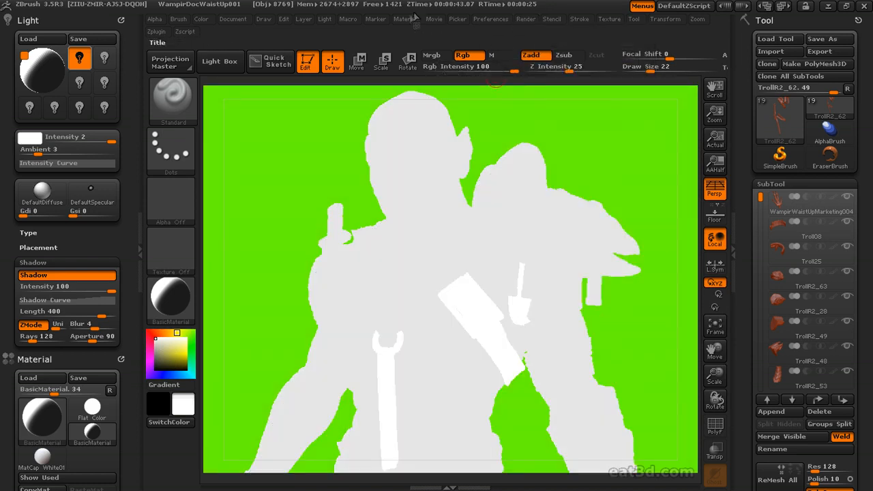
Step: Adjust the inactive subtool dimming in the preferences so that all unselected subtools appear black
{"action": "left_click", "coordinate": [491, 19]}
{"action": "left_click_drag", "start_coordinate": [542, 387], "coordinate": [485, 389]}
{"action": "left_click", "coordinate": [268, 188]}
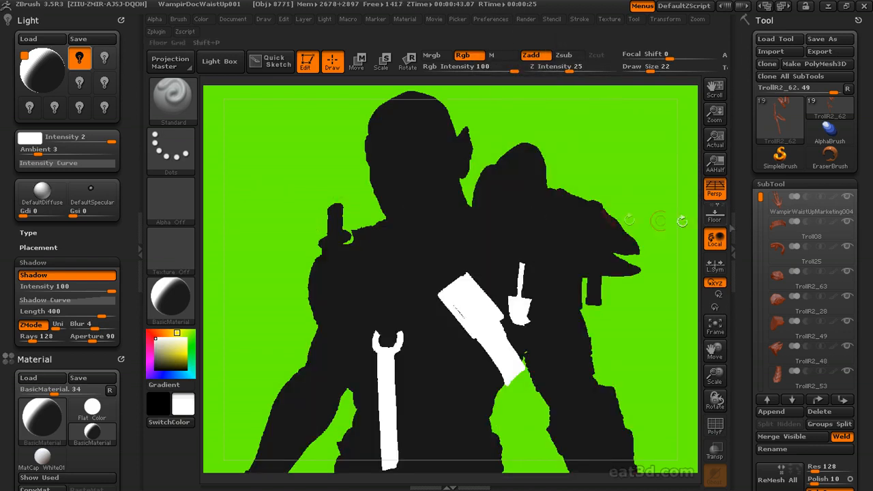
Step: Select the subtools Troll08, Troll25, TrollR2_63, TrollR2_28, TrollR2_49 and TrollR2_48 in turn to preview each white mask silhouette
{"action": "left_click", "coordinate": [815, 236]}
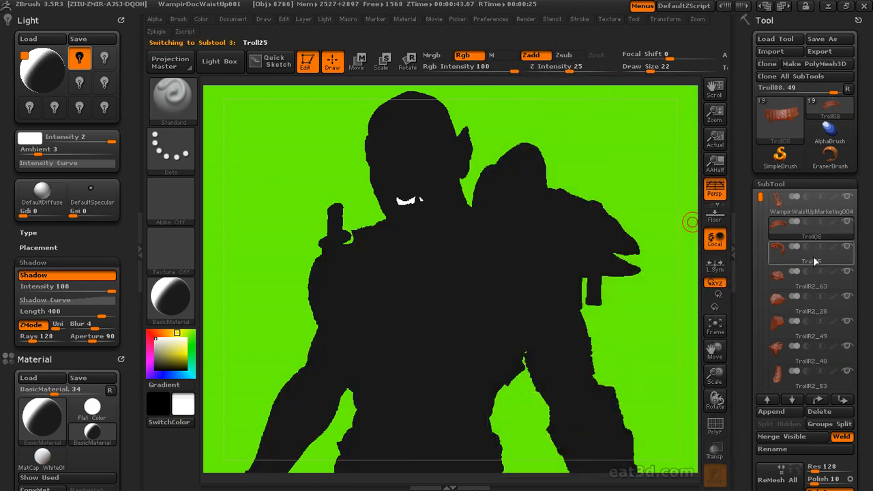
{"action": "left_click", "coordinate": [813, 256]}
{"action": "left_click", "coordinate": [809, 280]}
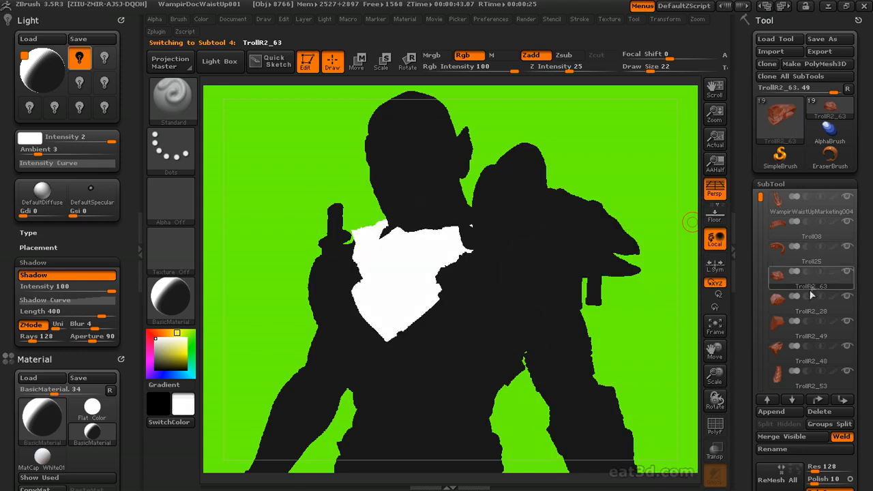
{"action": "left_click", "coordinate": [811, 312]}
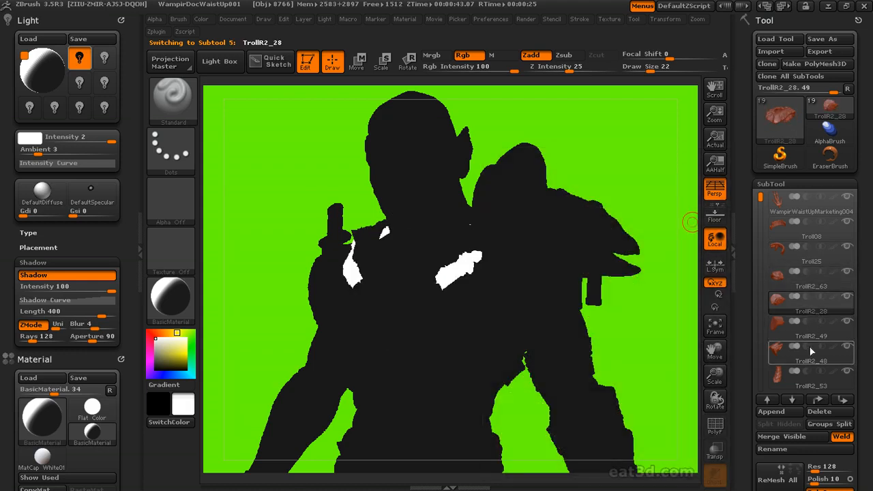
{"action": "left_click", "coordinate": [822, 339]}
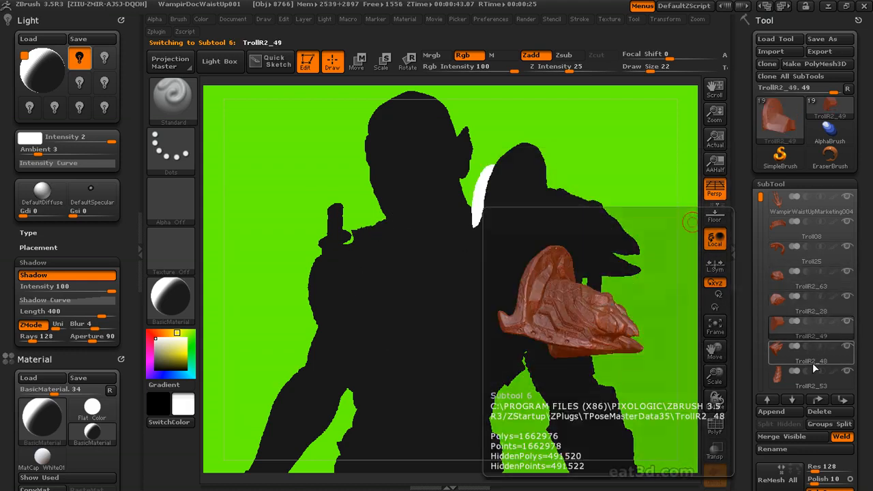
{"action": "left_click", "coordinate": [812, 362]}
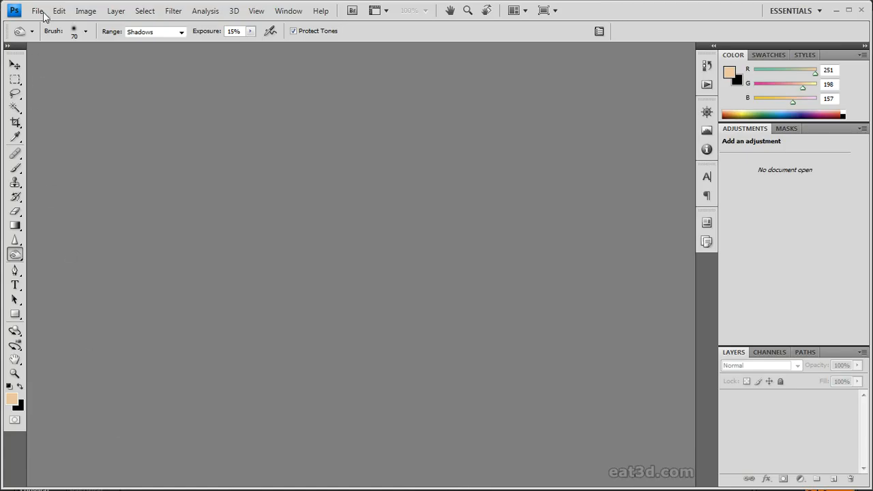
Step: In Photoshop, load ZGrab10.PSD through ZGrab15.PSD from the Testing folder into one document as a layer stack
{"action": "left_click", "coordinate": [38, 10]}
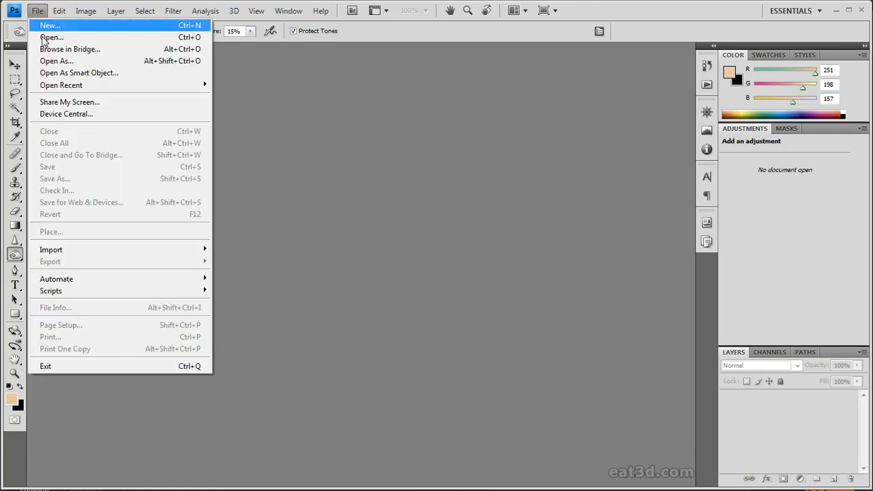
{"action": "mouse_move", "coordinate": [136, 291]}
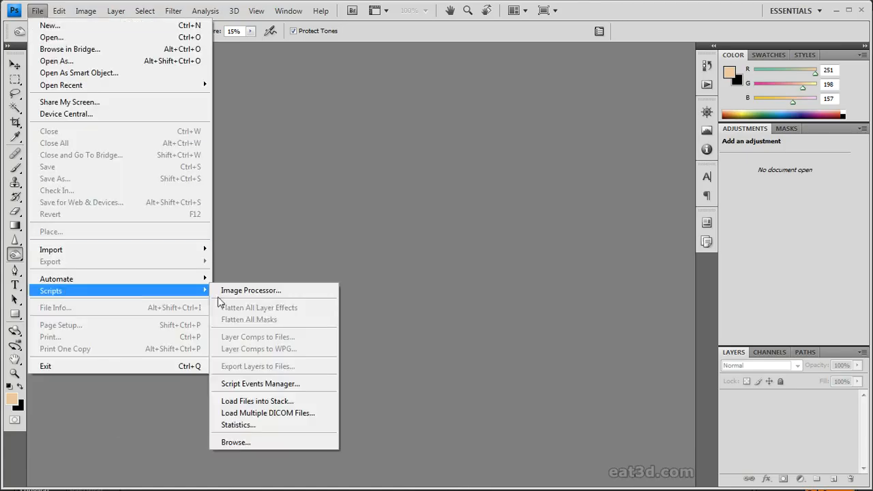
{"action": "left_click", "coordinate": [259, 403]}
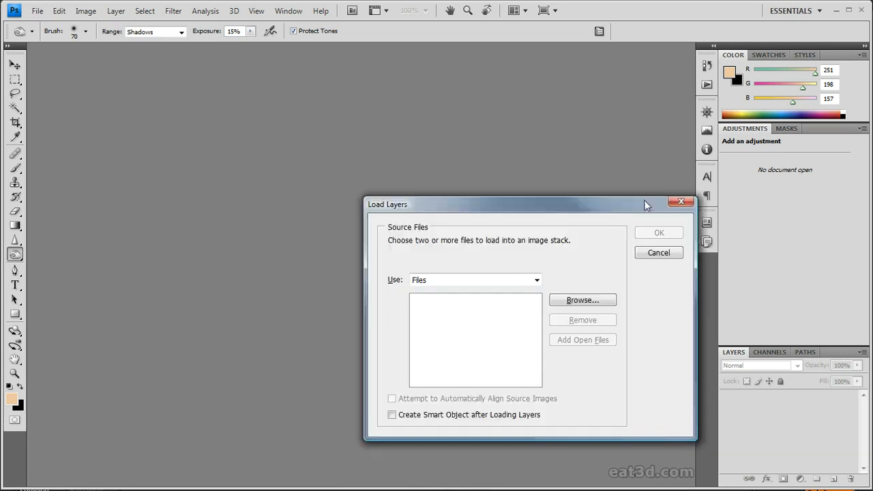
{"action": "left_click", "coordinate": [615, 294]}
{"action": "left_click", "coordinate": [359, 99]}
{"action": "left_click", "coordinate": [351, 158], "text": "shift"}
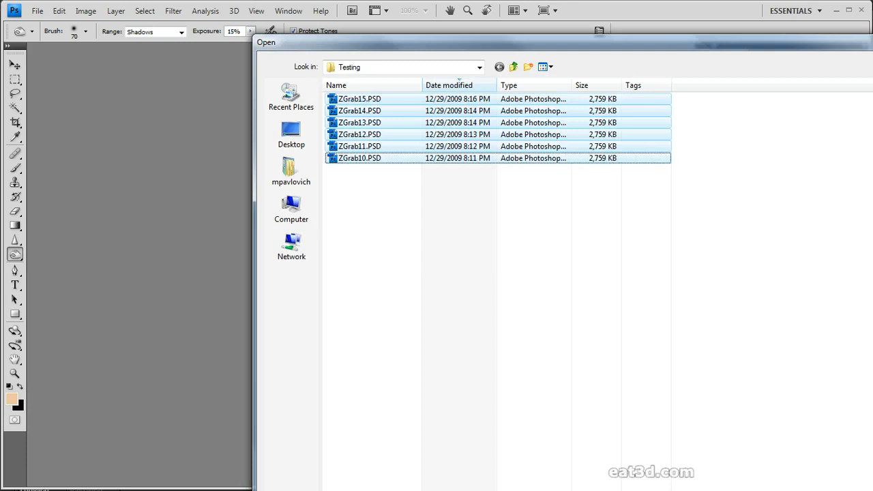
{"action": "key", "text": "Return"}
{"action": "left_click", "coordinate": [674, 230]}
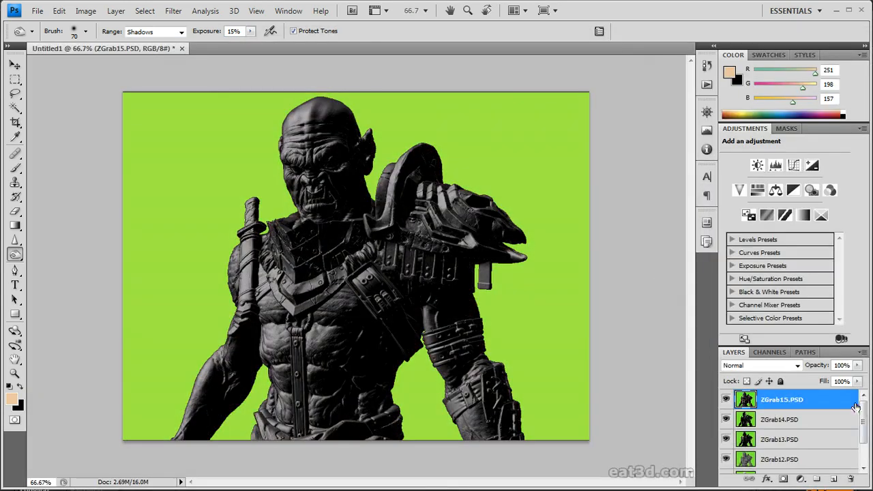
{"action": "left_click_drag", "start_coordinate": [864, 429], "coordinate": [865, 451]}
{"action": "left_click_drag", "start_coordinate": [865, 406], "coordinate": [863, 404]}
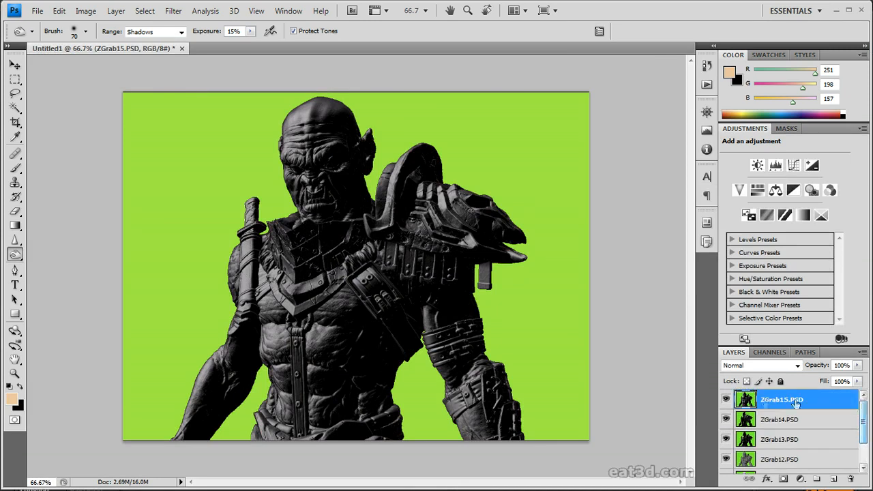
Step: Select the green background by colour and delete it from every layer, ZGrab15.PSD down to ZGrab10.PSD
{"action": "key", "text": "w"}
{"action": "left_click", "coordinate": [522, 193]}
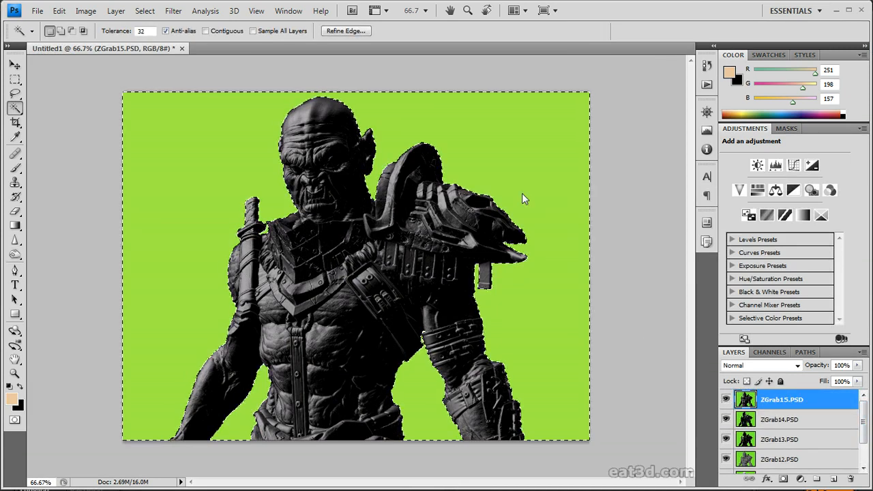
{"action": "left_click", "coordinate": [800, 420]}
{"action": "key", "text": "Delete"}
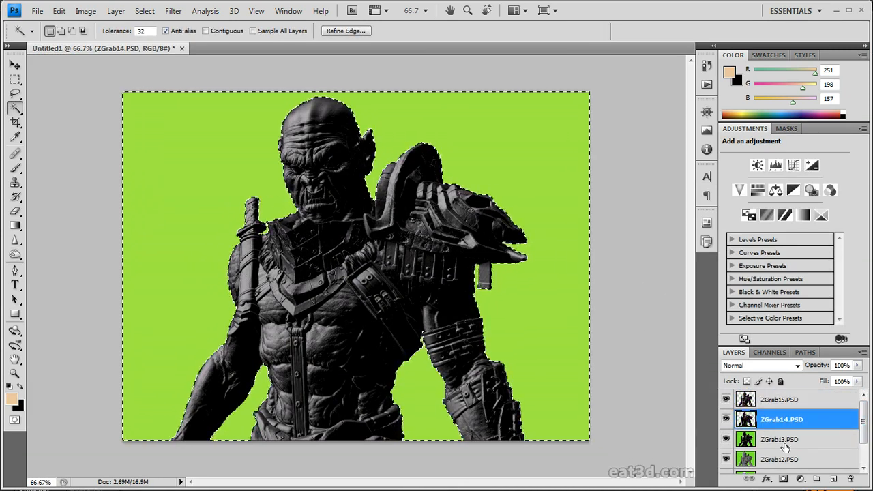
{"action": "left_click", "coordinate": [786, 445]}
{"action": "key", "text": "Delete"}
{"action": "scroll", "coordinate": [788, 446], "scroll_direction": "down", "scroll_amount": 2}
{"action": "left_click", "coordinate": [784, 424]}
{"action": "key", "text": "Delete"}
{"action": "left_click", "coordinate": [784, 443]}
{"action": "key", "text": "Delete"}
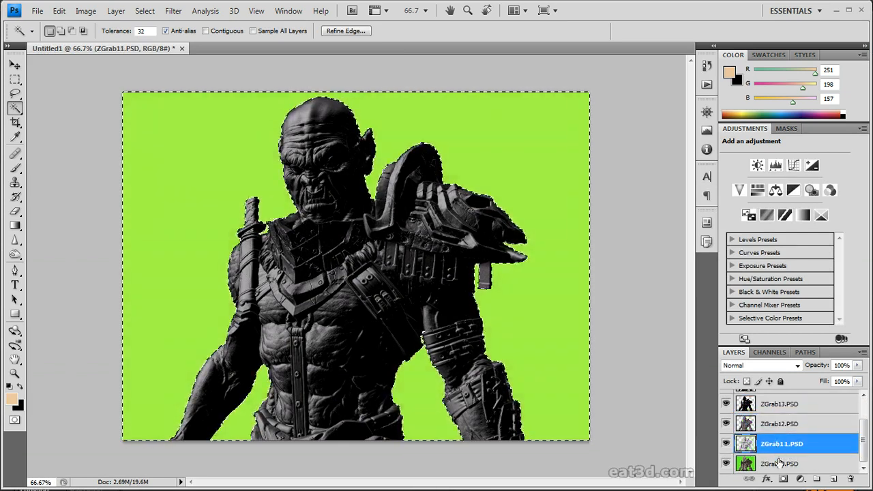
{"action": "left_click", "coordinate": [785, 464]}
{"action": "key", "text": "Delete"}
Step: Create a new layer beneath ZGrab10.PSD, fill its background area with black and clear the selection
{"action": "left_click", "coordinate": [834, 479]}
{"action": "scroll", "coordinate": [839, 464], "scroll_direction": "down", "scroll_amount": 1}
{"action": "left_click_drag", "start_coordinate": [840, 446], "coordinate": [840, 469]}
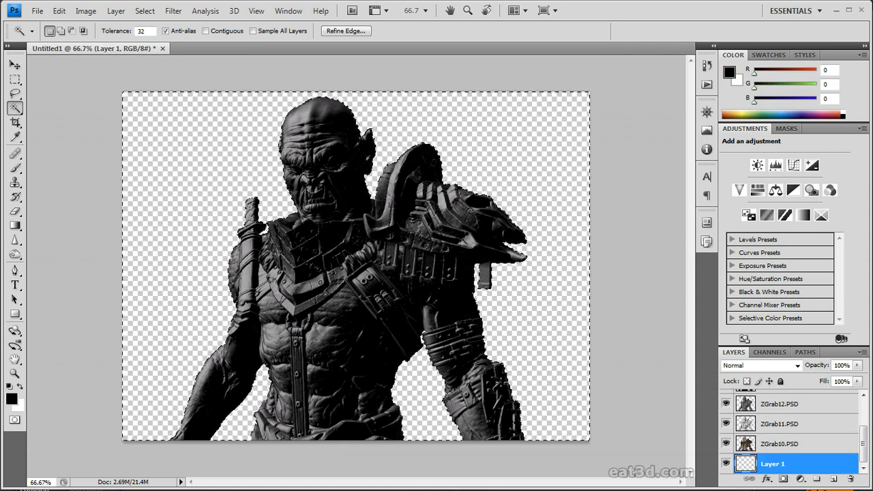
{"action": "key", "text": "d"}
{"action": "key", "text": "alt+BackSpace"}
{"action": "key", "text": "ctrl+d"}
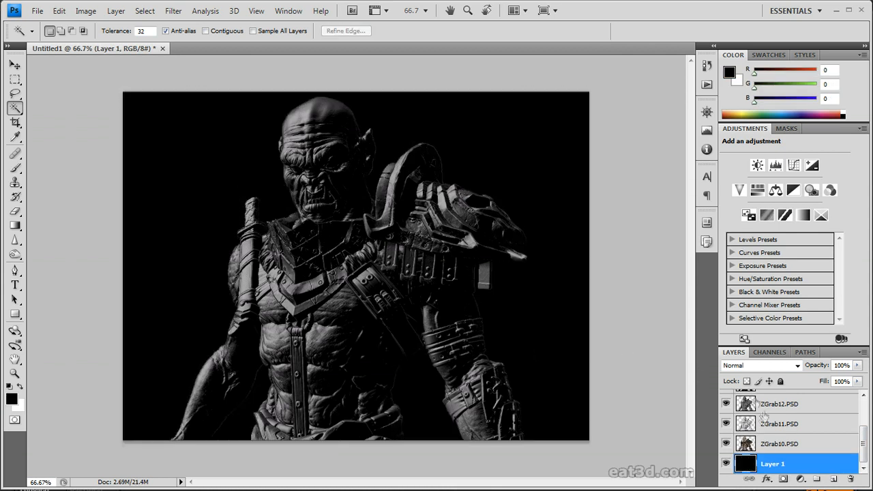
Step: Hide all pass layers above ZGrab10.PSD so only the colour pass shows over the black layer
{"action": "scroll", "coordinate": [750, 423], "scroll_direction": "up", "scroll_amount": 3}
{"action": "left_click_drag", "start_coordinate": [728, 400], "coordinate": [728, 460]}
{"action": "scroll", "coordinate": [728, 461], "scroll_direction": "down", "scroll_amount": 3}
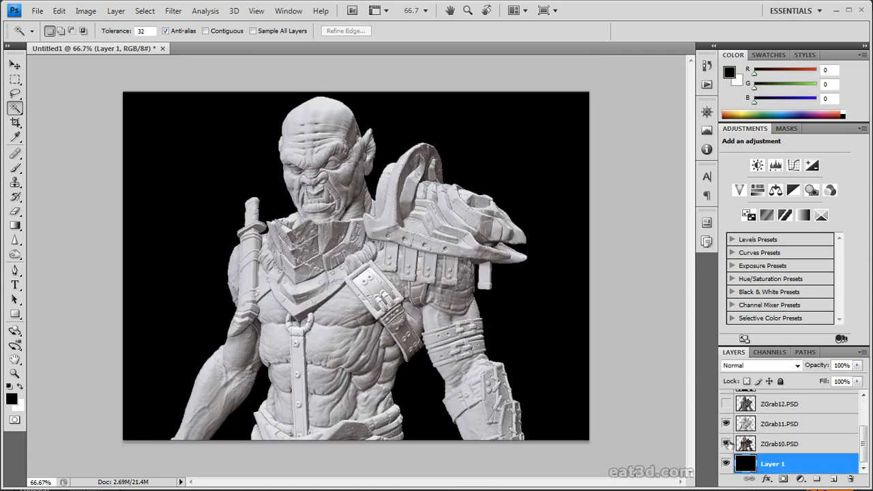
{"action": "left_click", "coordinate": [727, 423]}
Step: Rename the black background layer Black and the ZGrab10.PSD layer Diffuse
{"action": "double_click", "coordinate": [771, 464]}
{"action": "type", "text": "Black"}
{"action": "key", "text": "Return"}
{"action": "double_click", "coordinate": [785, 445]}
{"action": "type", "text": "Diffuse"}
{"action": "key", "text": "Return"}
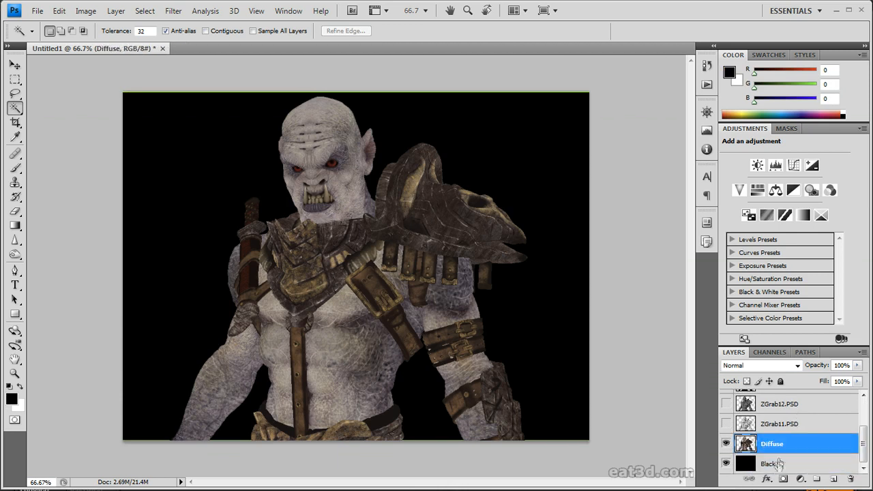
Step: Add a Levels adjustment above Diffuse with black input 9 and white input 172
{"action": "left_click", "coordinate": [800, 479]}
{"action": "left_click", "coordinate": [849, 286]}
{"action": "left_click_drag", "start_coordinate": [844, 231], "coordinate": [810, 233]}
{"action": "left_click_drag", "start_coordinate": [743, 233], "coordinate": [746, 233]}
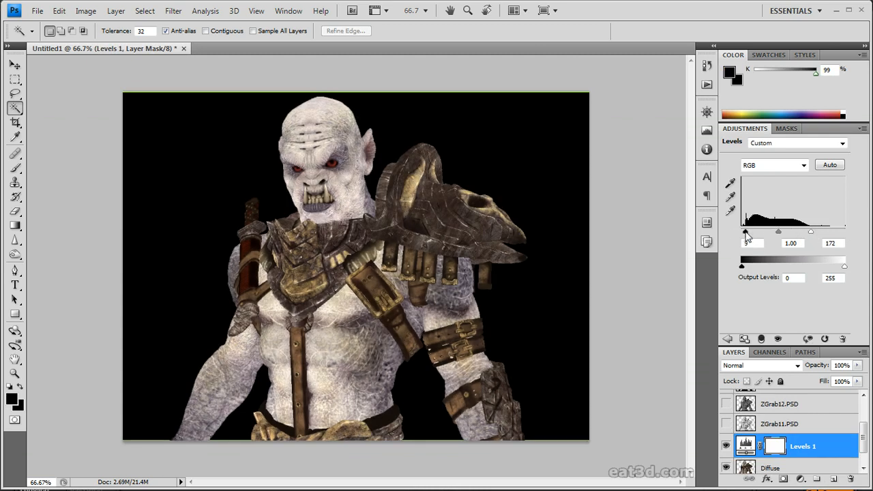
Step: Show ZGrab11.PSD and ZGrab12.PSD, and rename them Cavity and AO_Cast
{"action": "left_click", "coordinate": [727, 424]}
{"action": "left_click", "coordinate": [727, 404]}
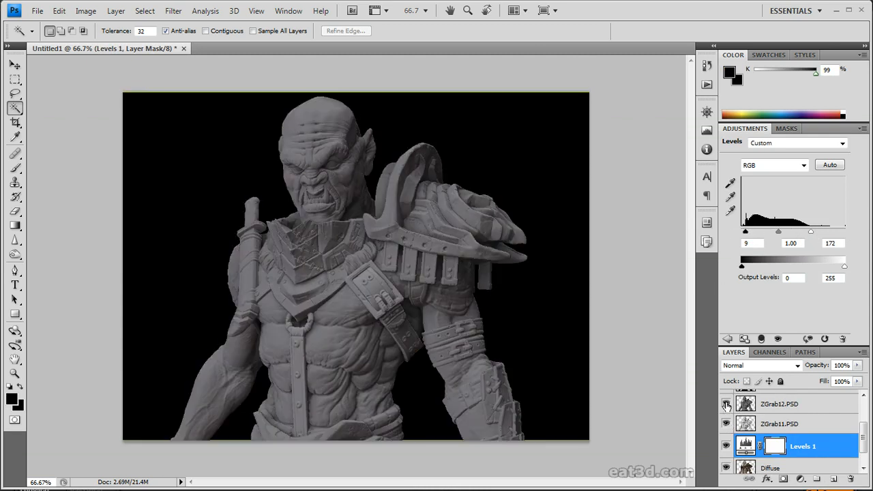
{"action": "double_click", "coordinate": [765, 422]}
{"action": "type", "text": "Cavity"}
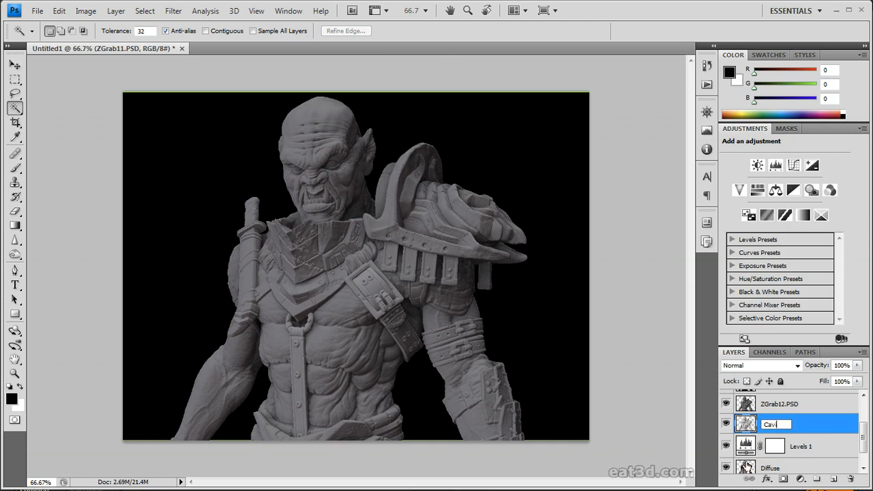
{"action": "key", "text": "Return"}
{"action": "double_click", "coordinate": [787, 404]}
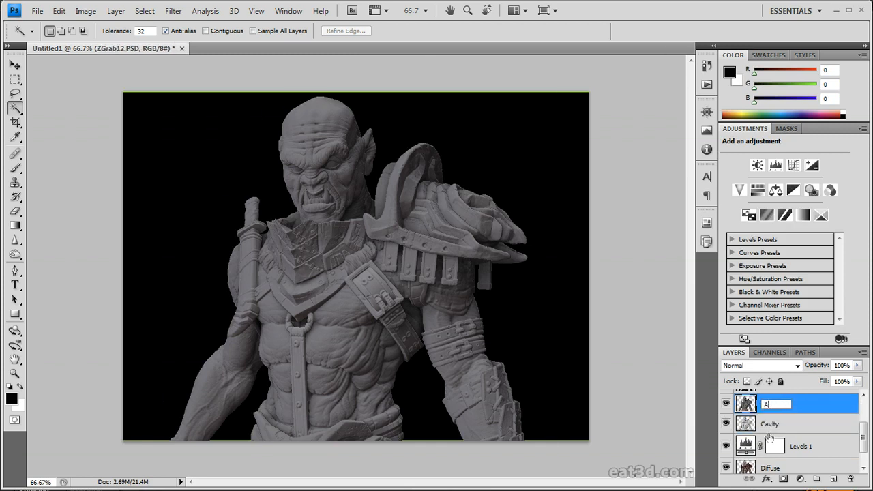
{"action": "type", "text": "AO_Cast"}
{"action": "key", "text": "Return"}
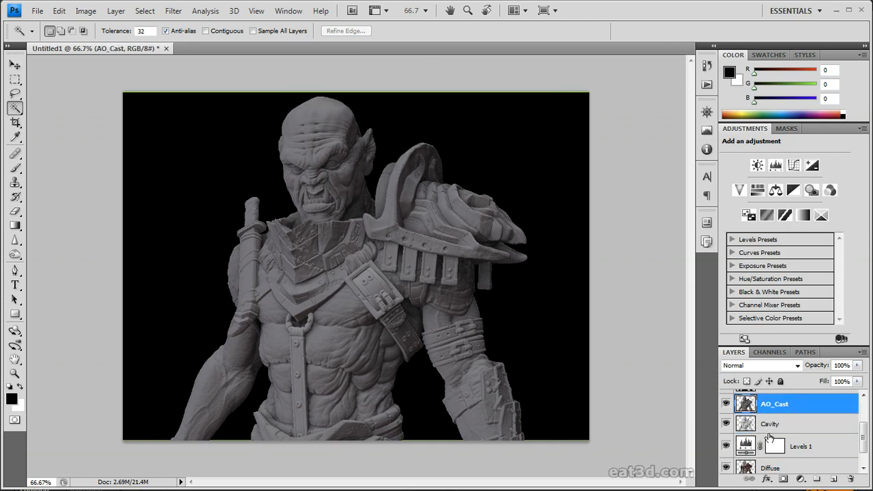
Step: Hide the Cavity layer and set the AO_Cast layer's blend mode to Multiply
{"action": "left_click", "coordinate": [726, 425]}
{"action": "scroll", "coordinate": [769, 414], "scroll_direction": "up", "scroll_amount": 2}
{"action": "left_click", "coordinate": [758, 366]}
{"action": "left_click", "coordinate": [750, 409]}
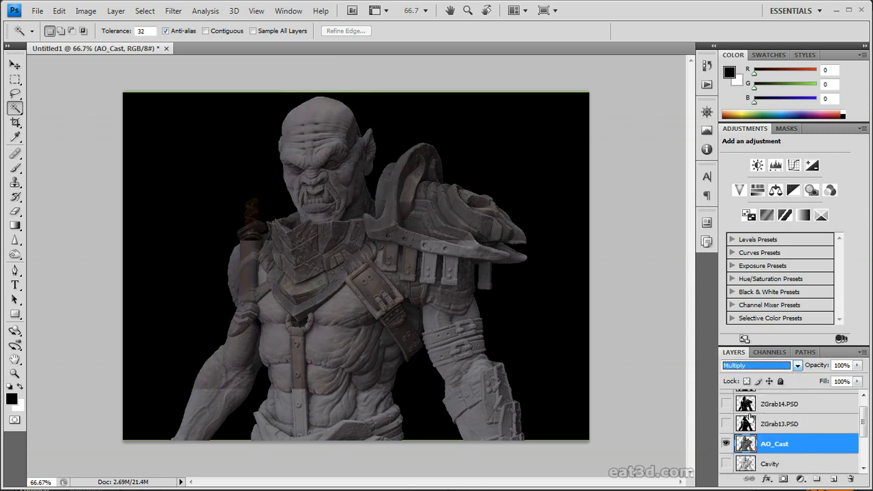
Step: Add a Levels adjustment clipped to AO_Cast with the white input at 130
{"action": "left_click", "coordinate": [802, 479]}
{"action": "left_click", "coordinate": [822, 288]}
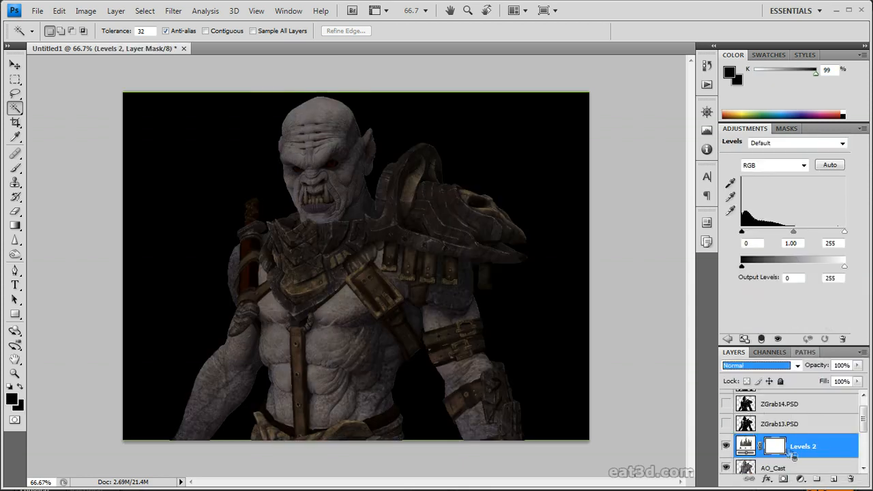
{"action": "left_click_drag", "start_coordinate": [844, 232], "coordinate": [796, 234]}
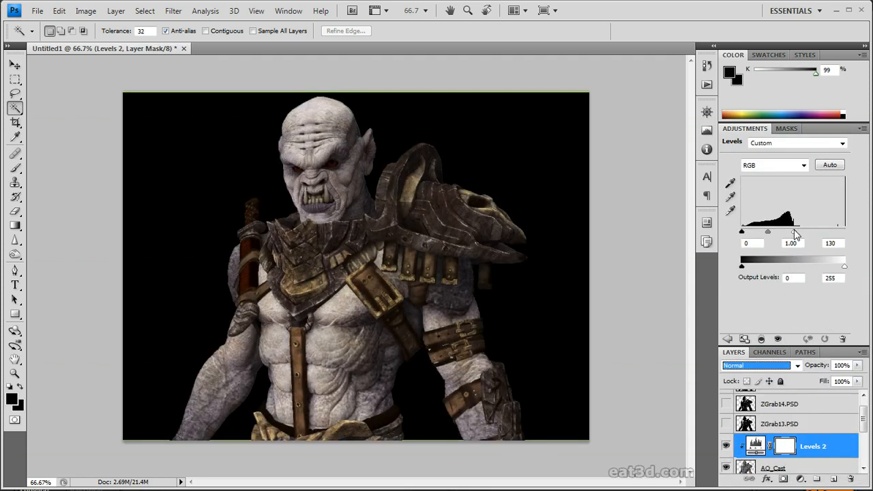
Step: Show the ZGrab13.PSD layer and set its blend mode to Screen
{"action": "scroll", "coordinate": [769, 422], "scroll_direction": "down", "scroll_amount": 2}
{"action": "scroll", "coordinate": [769, 423], "scroll_direction": "up", "scroll_amount": 2}
{"action": "left_click", "coordinate": [727, 424]}
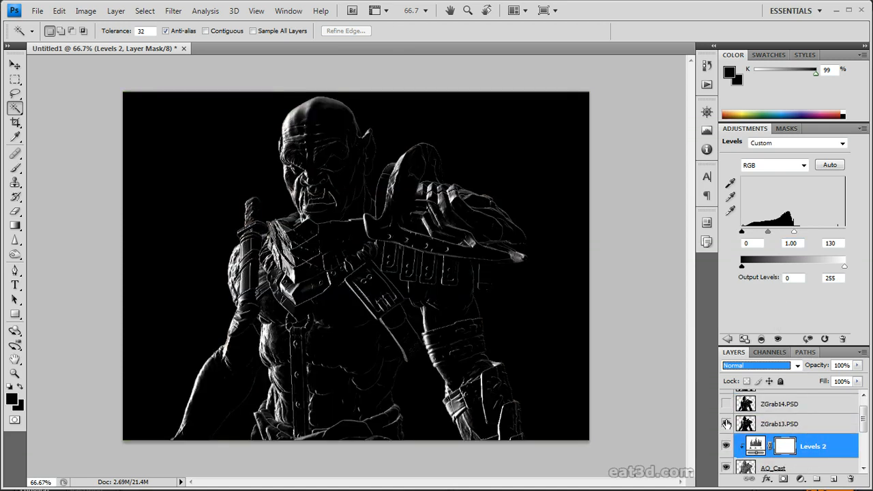
{"action": "left_click", "coordinate": [764, 426]}
{"action": "left_click", "coordinate": [757, 366]}
{"action": "left_click", "coordinate": [764, 470]}
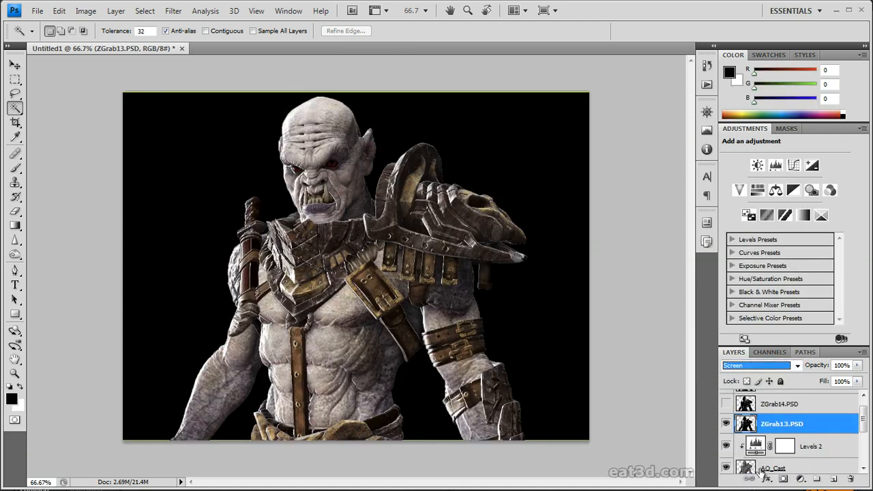
Step: Show the ZGrab14.PSD layer, compare blend modes such as Lighten, Screen and Overlay on it, and return it to Normal
{"action": "left_click", "coordinate": [726, 404]}
{"action": "left_click", "coordinate": [777, 404]}
{"action": "left_click", "coordinate": [757, 366]}
{"action": "left_click", "coordinate": [764, 366]}
{"action": "key", "text": "Down"}
{"action": "key", "text": "Down"}
{"action": "key", "text": "Down"}
{"action": "key", "text": "Down"}
{"action": "key", "text": "Down"}
{"action": "key", "text": "Down"}
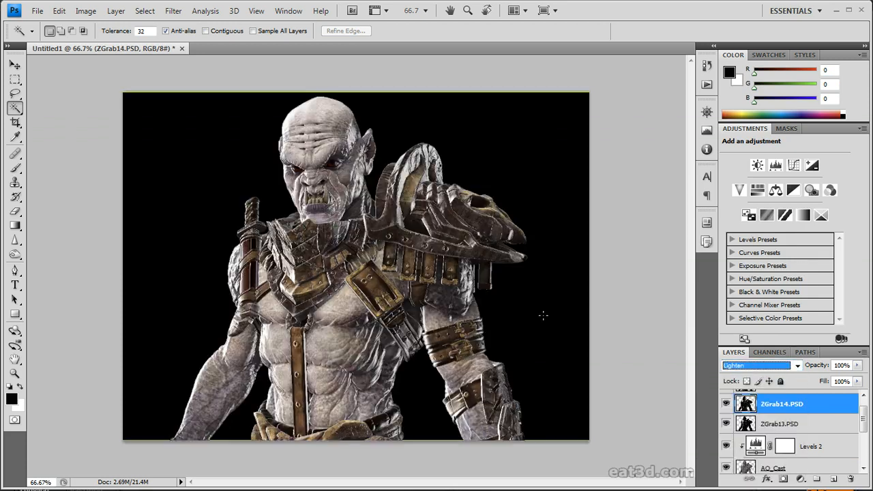
{"action": "key", "text": "Down"}
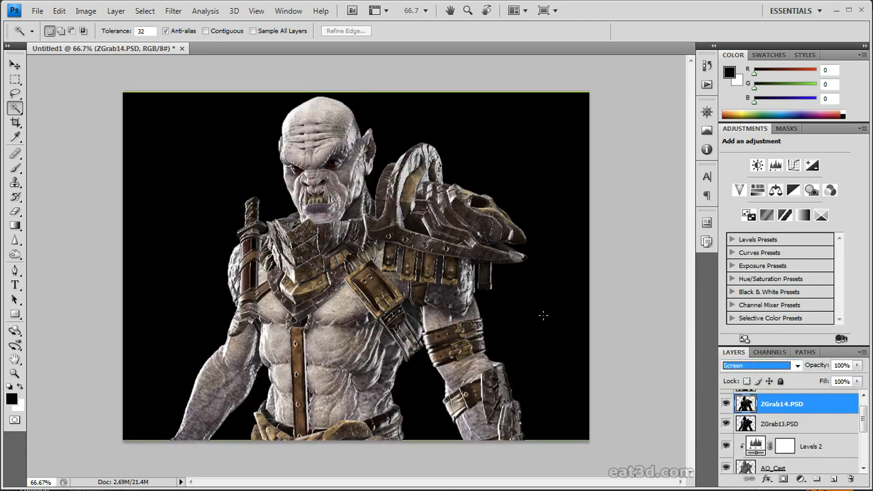
{"action": "key", "text": "Down"}
{"action": "key", "text": "Down"}
{"action": "key", "text": "Down"}
{"action": "key", "text": "Down"}
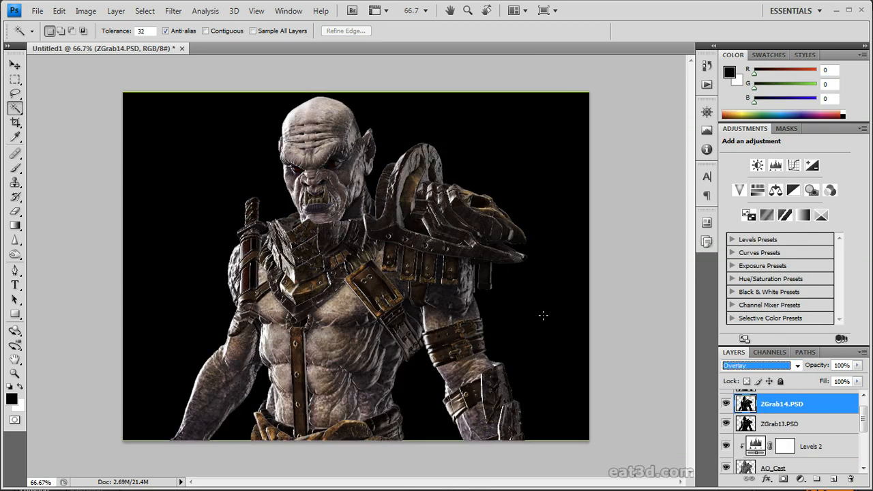
{"action": "key", "text": "Down"}
{"action": "key", "text": "Down"}
{"action": "key", "text": "Down"}
{"action": "key", "text": "Down"}
{"action": "key", "text": "Down"}
{"action": "key", "text": "Down"}
{"action": "key", "text": "Down"}
{"action": "key", "text": "Down"}
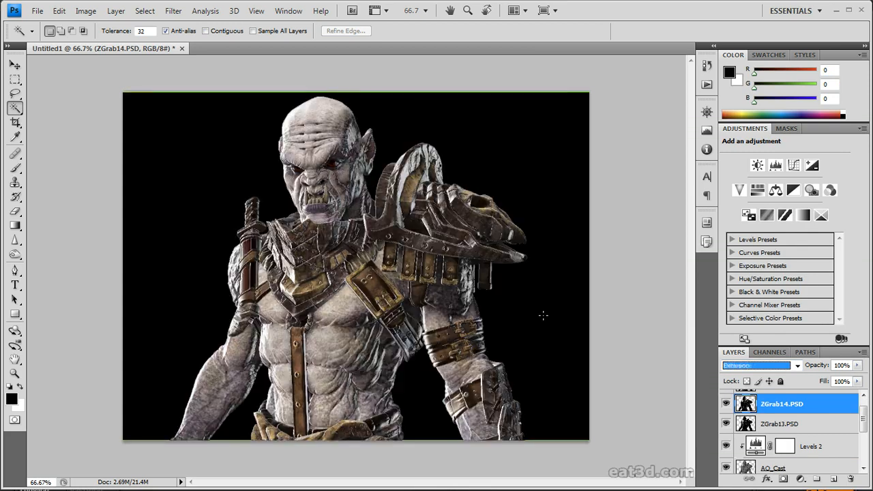
{"action": "left_click", "coordinate": [784, 366]}
{"action": "left_click", "coordinate": [796, 376]}
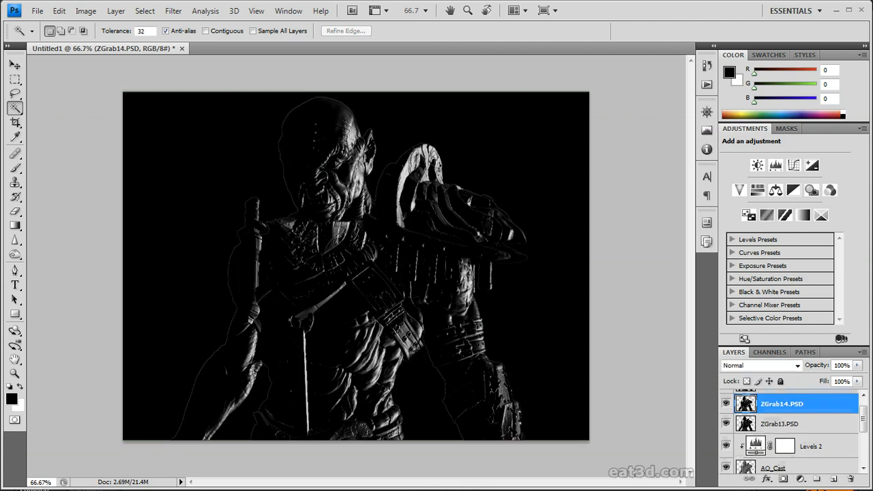
Step: Rename the ZGrab14.PSD layer Fill and set its blend mode to Color Dodge
{"action": "double_click", "coordinate": [777, 403]}
{"action": "type", "text": "Fill"}
{"action": "key", "text": "Return"}
{"action": "left_click", "coordinate": [763, 366]}
{"action": "left_click", "coordinate": [775, 485]}
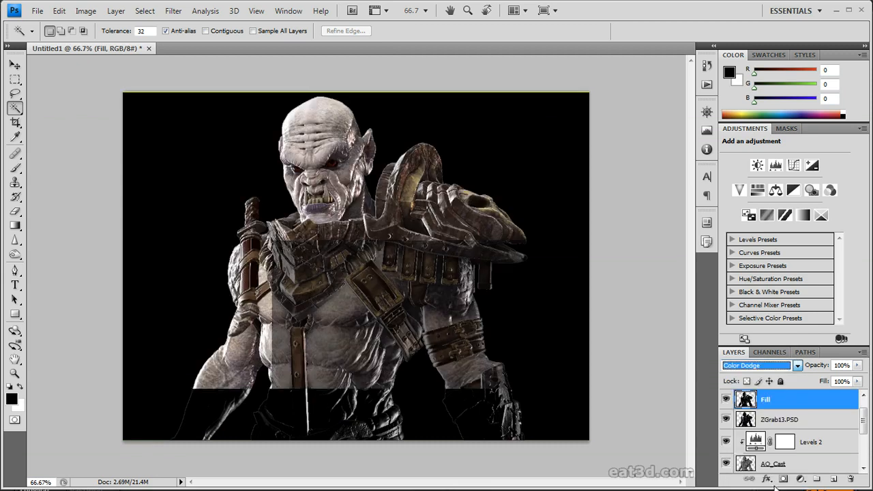
Step: Lower the Fill layer's opacity to 72% and apply a filter to the layer
{"action": "left_click", "coordinate": [857, 365]}
{"action": "mouse_move", "coordinate": [856, 379]}
{"action": "left_mouse_down"}
{"action": "mouse_move", "coordinate": [820, 380]}
{"action": "mouse_move", "coordinate": [841, 384]}
{"action": "left_mouse_up"}
{"action": "left_click", "coordinate": [174, 10]}
{"action": "mouse_move", "coordinate": [226, 134]}
{"action": "left_click", "coordinate": [322, 146]}
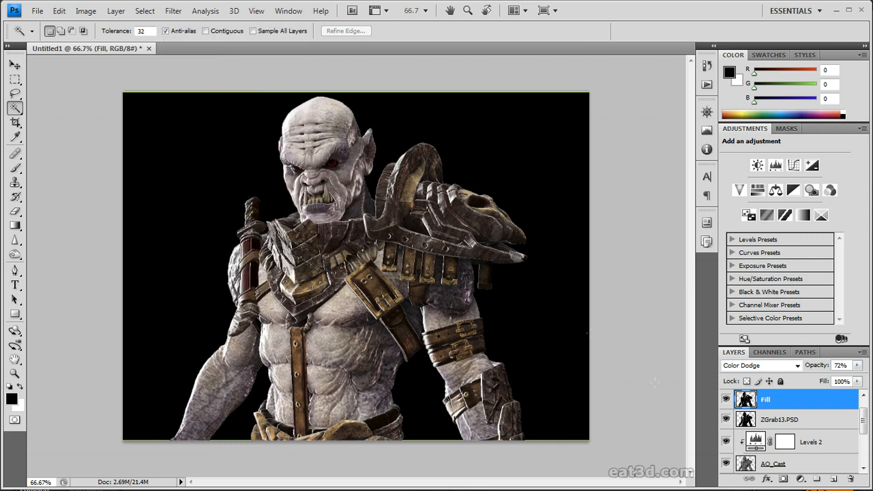
Step: Check the ZGrab13.PSD layer's contribution by toggling its visibility, and rename the layer KeyHigh
{"action": "scroll", "coordinate": [798, 407], "scroll_direction": "up", "scroll_amount": 1}
{"action": "left_click", "coordinate": [727, 440]}
{"action": "left_click", "coordinate": [728, 439]}
{"action": "double_click", "coordinate": [775, 441]}
{"action": "type", "text": "KeyHigh"}
{"action": "key", "text": "Return"}
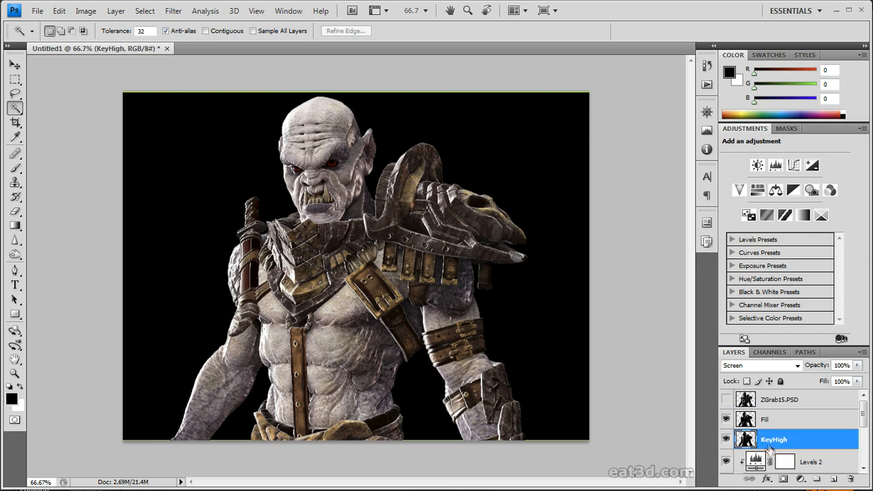
Step: Compare the composite with and without ZGrab15.PSD, trying another blend mode on it, and delete that layer
{"action": "left_click", "coordinate": [726, 399]}
{"action": "left_click", "coordinate": [727, 399]}
{"action": "left_click", "coordinate": [778, 400]}
{"action": "left_click", "coordinate": [727, 399]}
{"action": "left_click", "coordinate": [778, 366]}
{"action": "left_click", "coordinate": [753, 477]}
{"action": "left_click", "coordinate": [727, 399]}
{"action": "left_click", "coordinate": [727, 399]}
{"action": "left_click", "coordinate": [727, 399]}
{"action": "left_click", "coordinate": [727, 399]}
{"action": "left_click", "coordinate": [727, 399]}
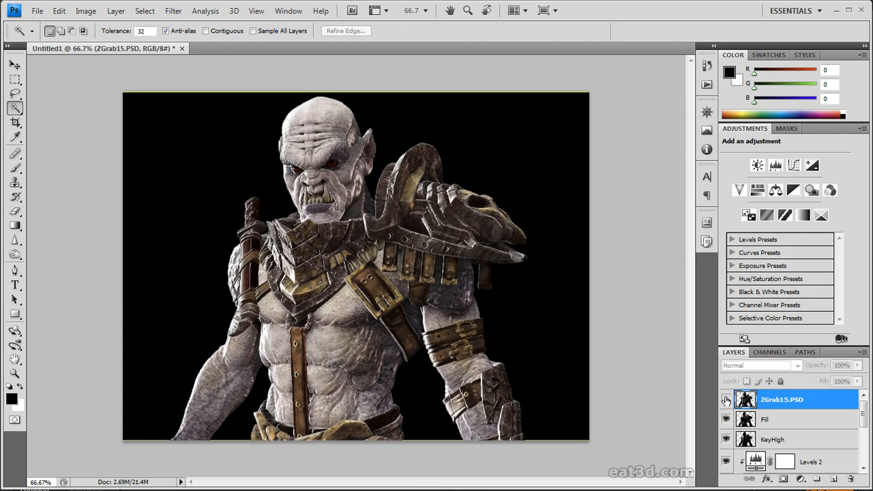
{"action": "left_click", "coordinate": [726, 400]}
{"action": "left_click_drag", "start_coordinate": [859, 371], "coordinate": [850, 479]}
Step: Add a layer mask to AO_Cast and paint black over both of the troll's eyes to brighten them
{"action": "left_click", "coordinate": [784, 478]}
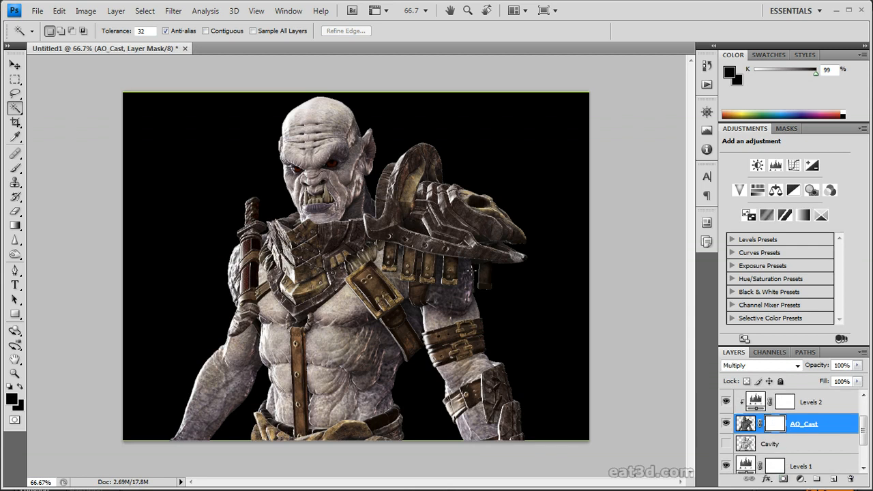
{"action": "key", "text": "b"}
{"action": "key", "text": "x"}
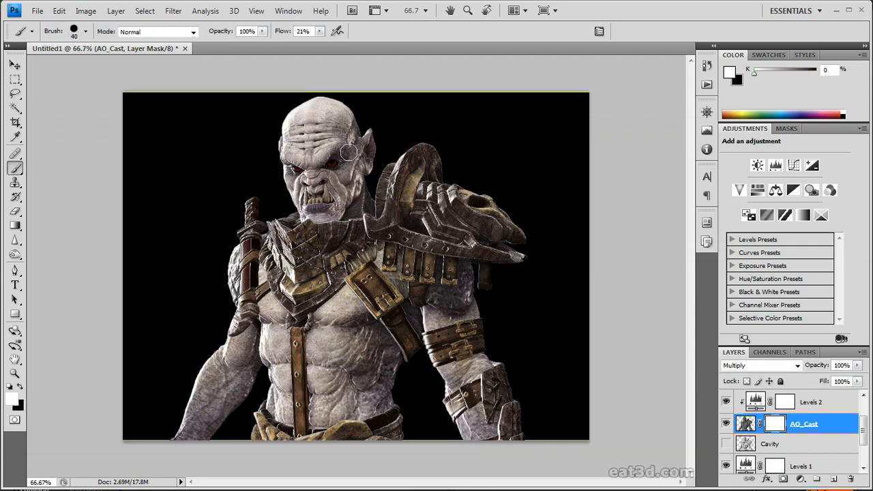
{"action": "key", "text": "ctrl+plus"}
{"action": "key", "text": "ctrl+plus"}
{"action": "left_click_drag", "start_coordinate": [316, 182], "coordinate": [321, 364]}
{"action": "key", "text": "x"}
{"action": "left_click_drag", "start_coordinate": [311, 197], "coordinate": [294, 201]}
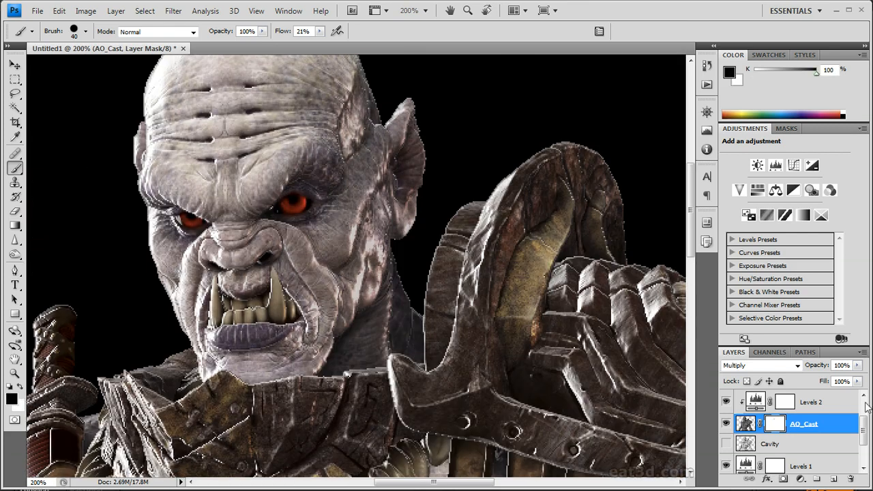
Step: Add a layer mask to KeyHigh and paint black over unwanted highlights on the face and shoulder armour
{"action": "left_click", "coordinate": [769, 444]}
{"action": "scroll", "coordinate": [791, 429], "scroll_direction": "up", "scroll_amount": 2}
{"action": "left_click", "coordinate": [774, 419]}
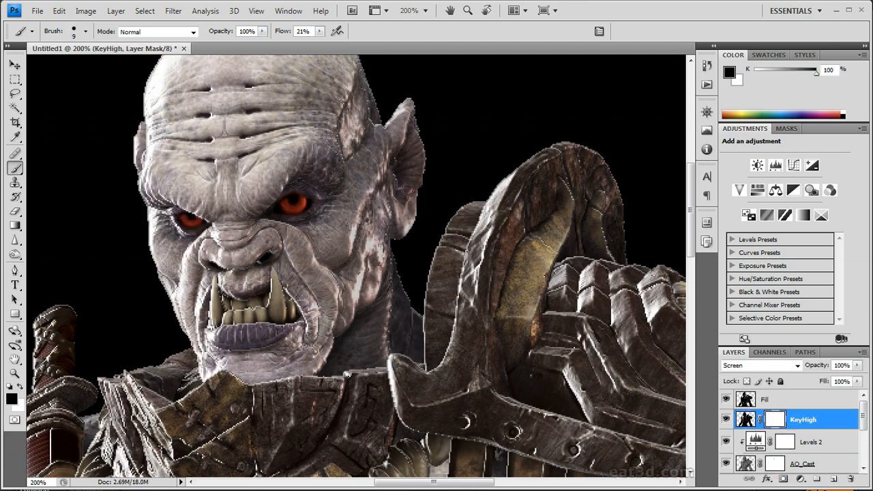
{"action": "key", "text": "ctrl+minus"}
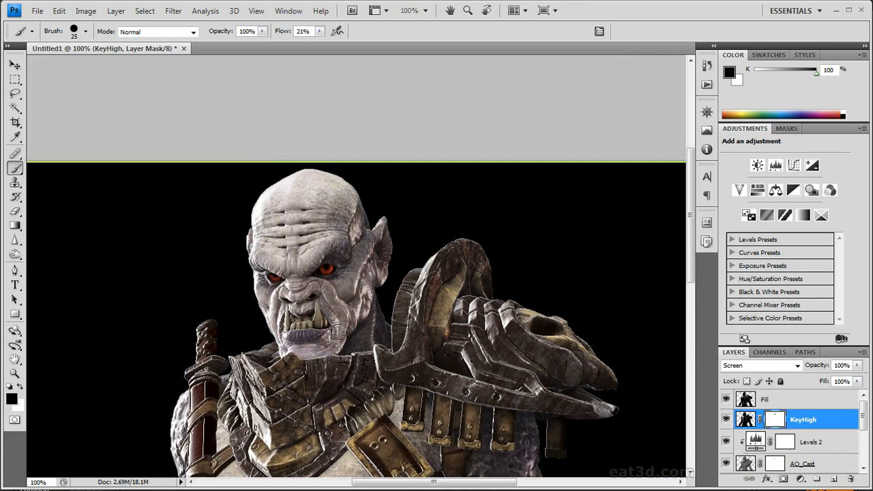
{"action": "left_click_drag", "start_coordinate": [492, 237], "coordinate": [452, 187]}
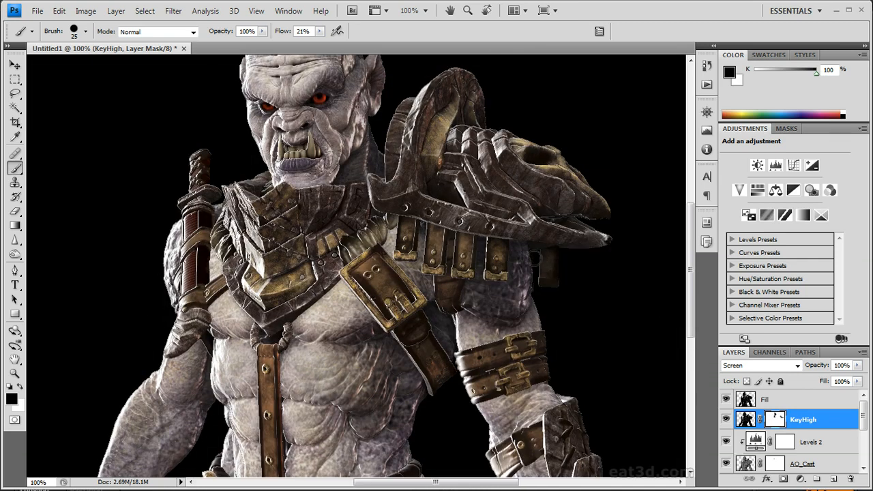
{"action": "left_click_drag", "start_coordinate": [614, 319], "coordinate": [598, 246]}
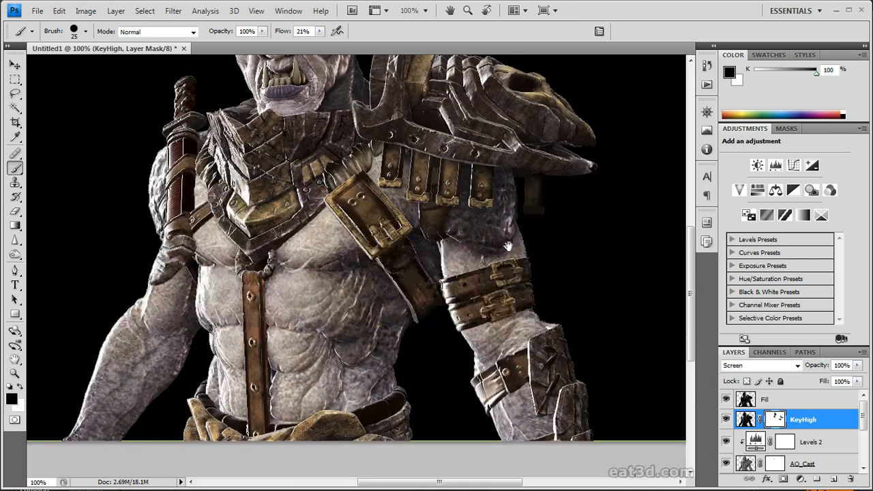
Step: Paint black on the KeyHigh mask around the armoured forearm and undo the last brush stroke
{"action": "left_click_drag", "start_coordinate": [554, 327], "coordinate": [550, 348]}
{"action": "left_click_drag", "start_coordinate": [629, 306], "coordinate": [565, 275]}
{"action": "left_click_drag", "start_coordinate": [517, 419], "coordinate": [598, 487]}
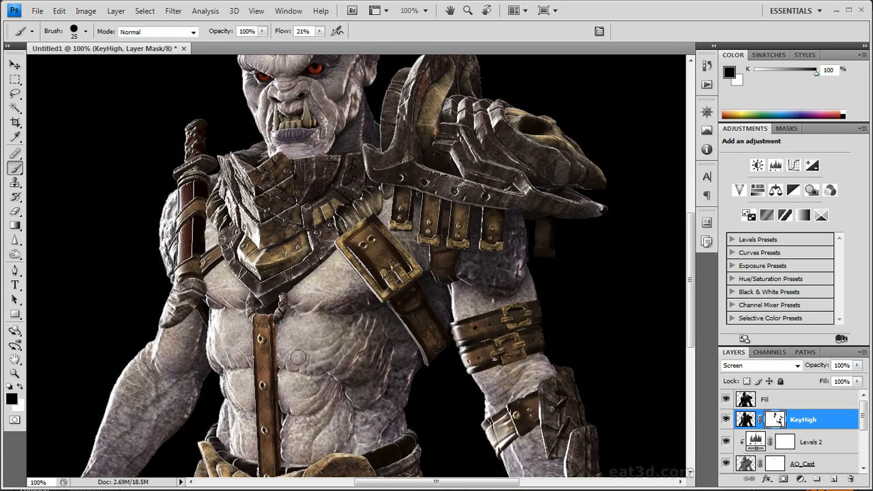
{"action": "key", "text": "ctrl+z"}
{"action": "scroll", "coordinate": [463, 378], "scroll_direction": "up", "scroll_amount": 6}
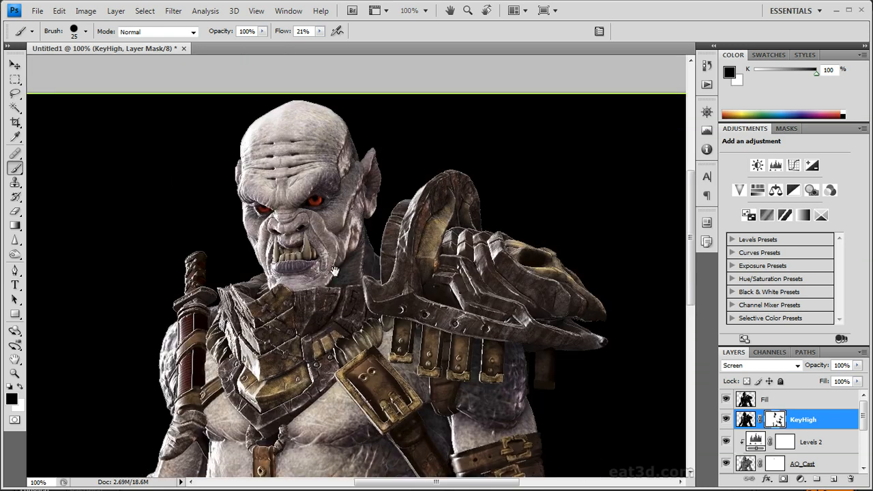
{"action": "left_click_drag", "start_coordinate": [334, 271], "coordinate": [341, 299]}
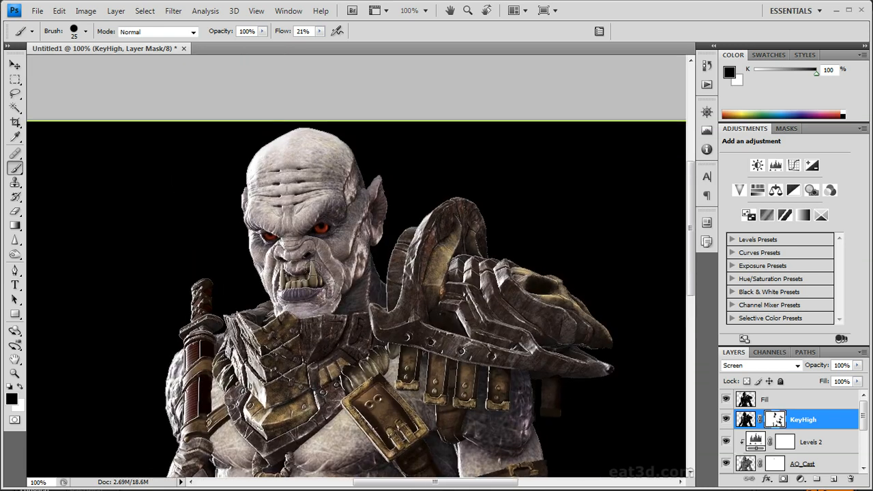
{"action": "scroll", "coordinate": [359, 189], "scroll_direction": "down", "scroll_amount": 9}
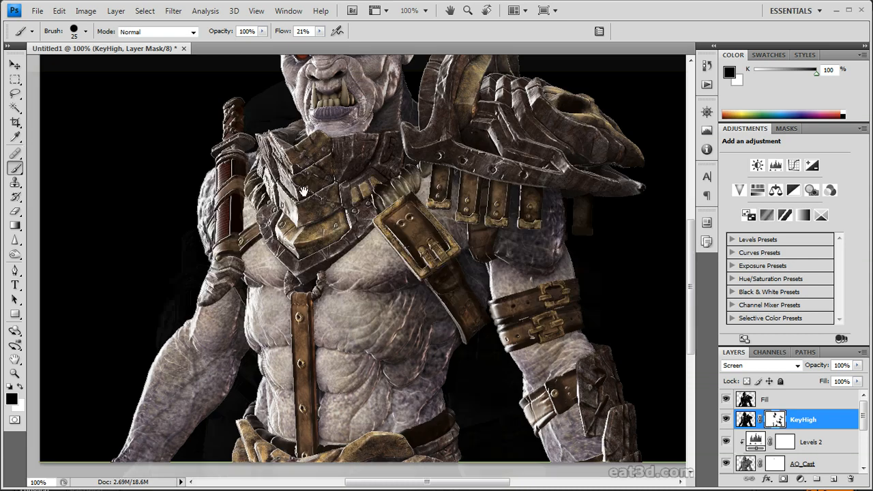
{"action": "left_click_drag", "start_coordinate": [243, 285], "coordinate": [247, 303]}
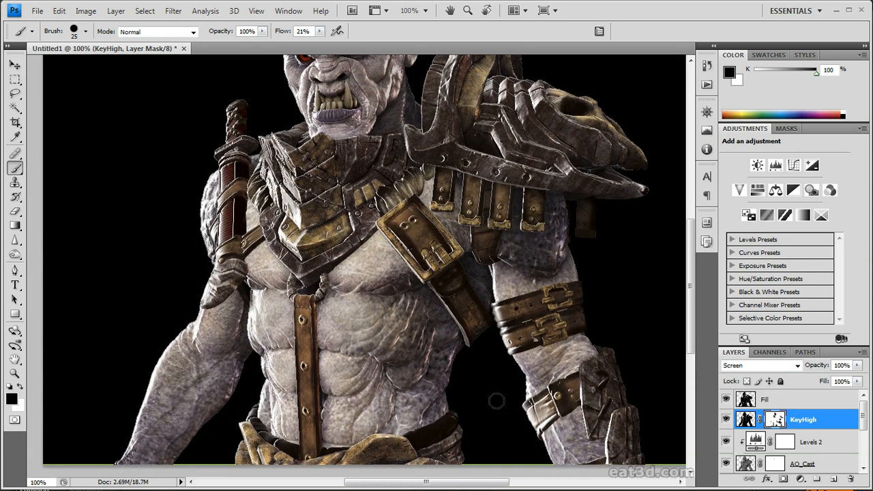
{"action": "left_click_drag", "start_coordinate": [533, 391], "coordinate": [512, 393]}
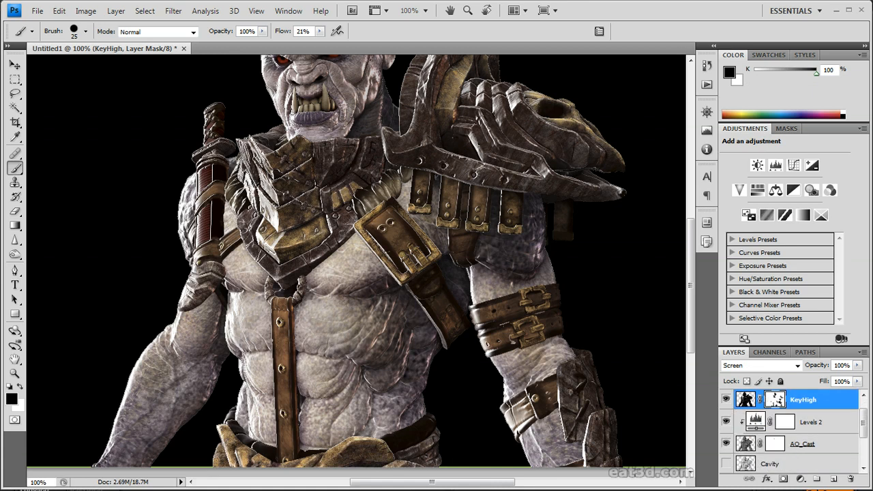
{"action": "scroll", "coordinate": [242, 202], "scroll_direction": "up", "scroll_amount": 3}
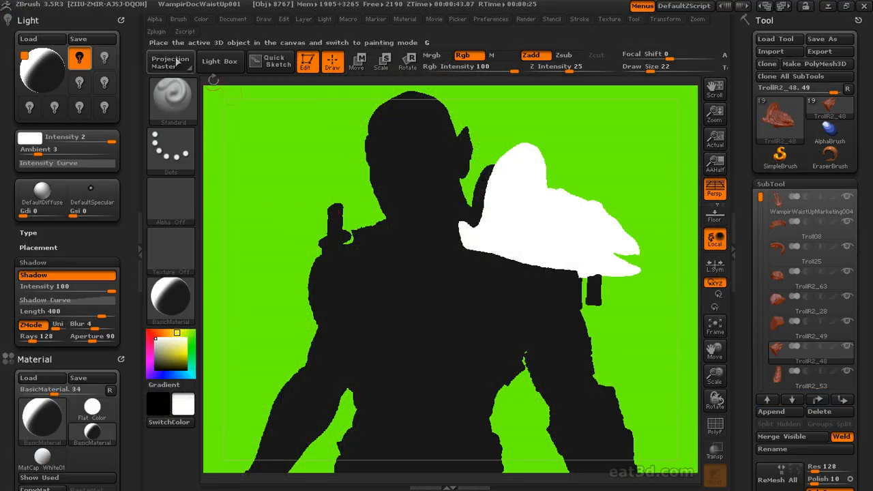
Step: Switch to ZBrush, grab the document's depth as an alpha and export it as LensBlur.PSD in the Testing folder
{"action": "left_click", "coordinate": [155, 19]}
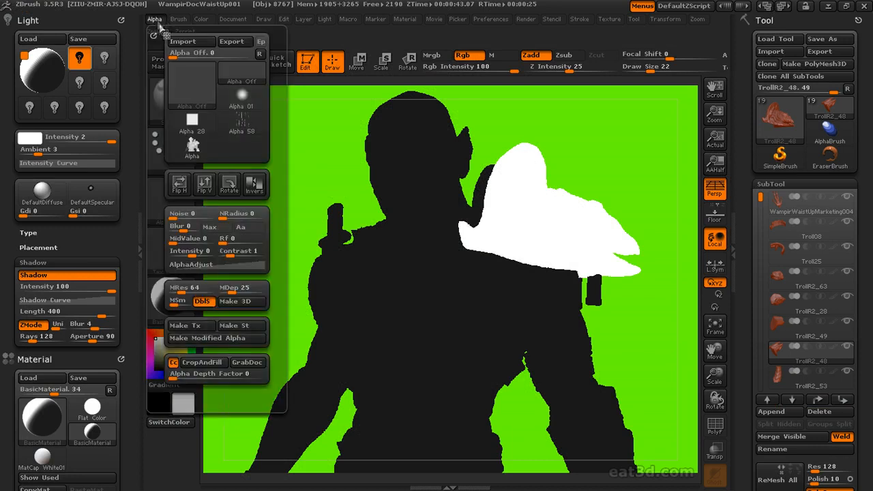
{"action": "left_click", "coordinate": [247, 362]}
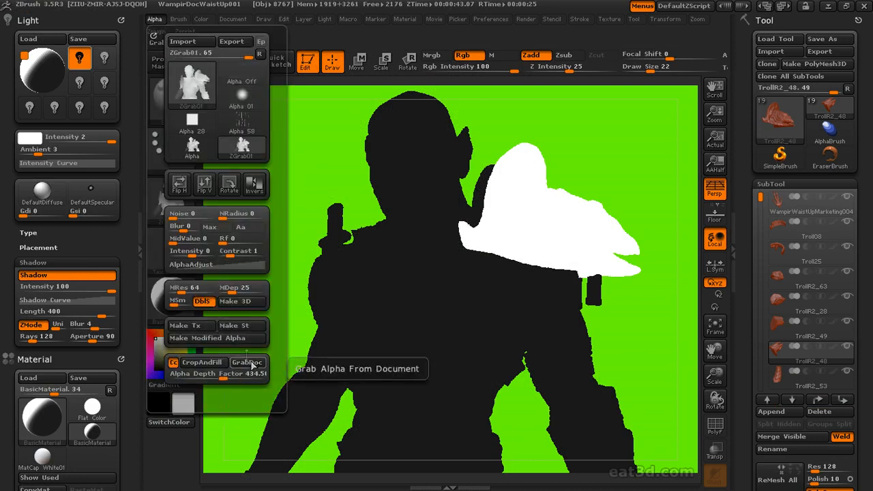
{"action": "left_click", "coordinate": [172, 204]}
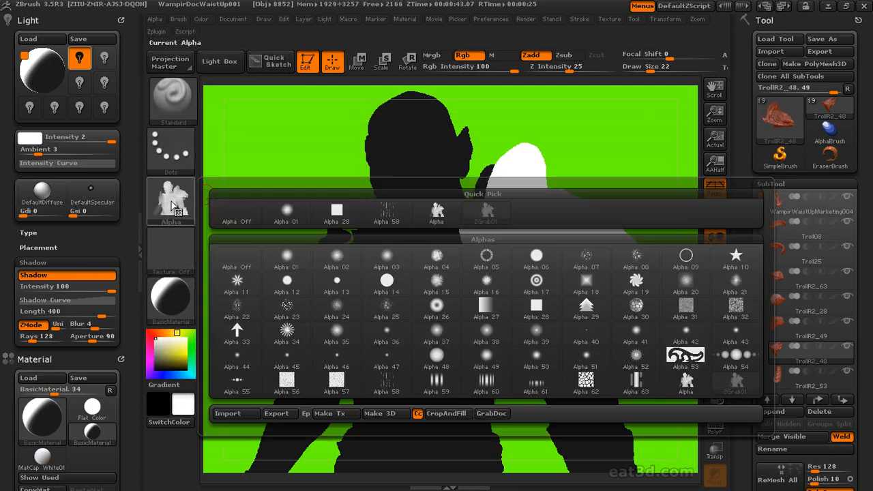
{"action": "left_click", "coordinate": [283, 413]}
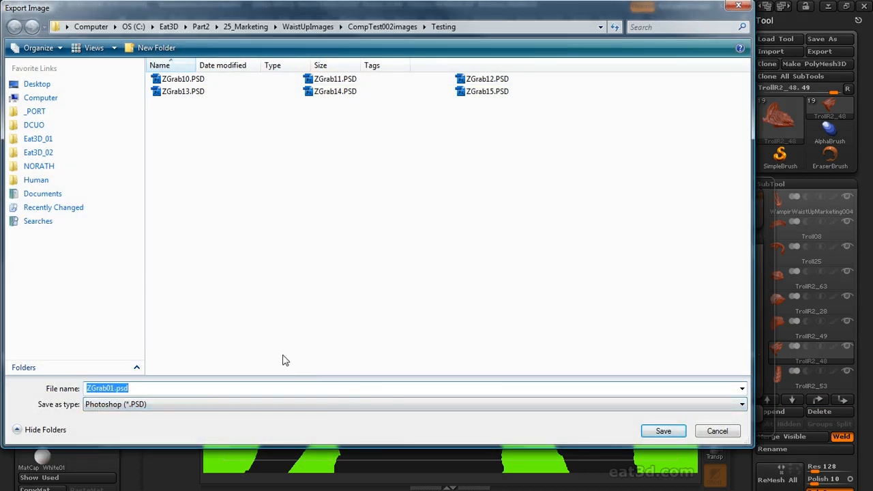
{"action": "type", "text": "Len"}
{"action": "type", "text": "s"}
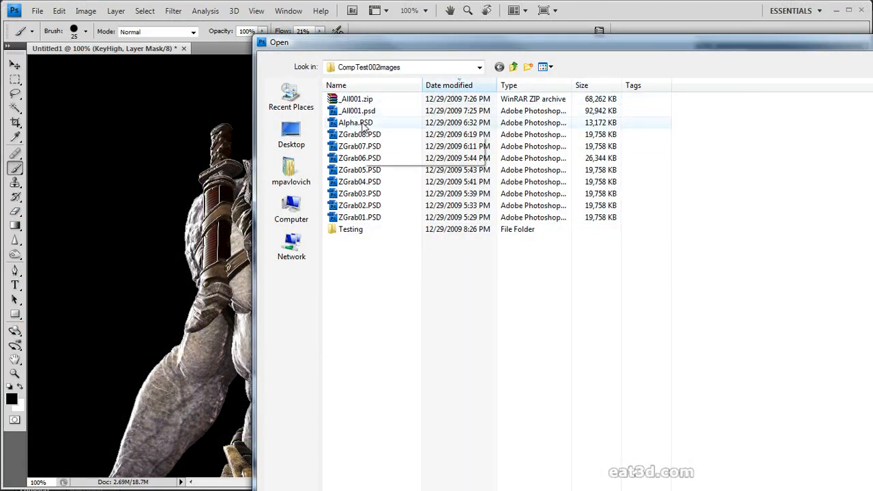
Step: In Photoshop, open LensBlur.PSD from the Testing folder, select the whole image and convert it to 8 bits per channel
{"action": "double_click", "coordinate": [360, 234]}
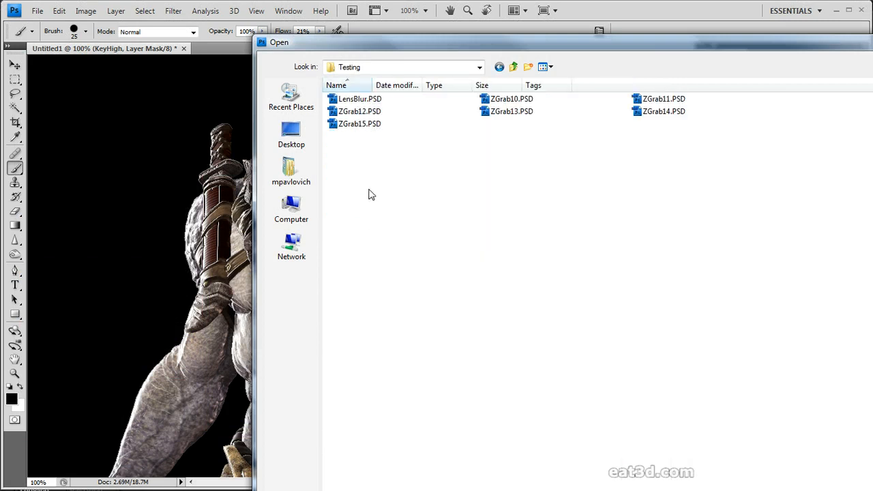
{"action": "double_click", "coordinate": [358, 99]}
{"action": "key", "text": "ctrl+a"}
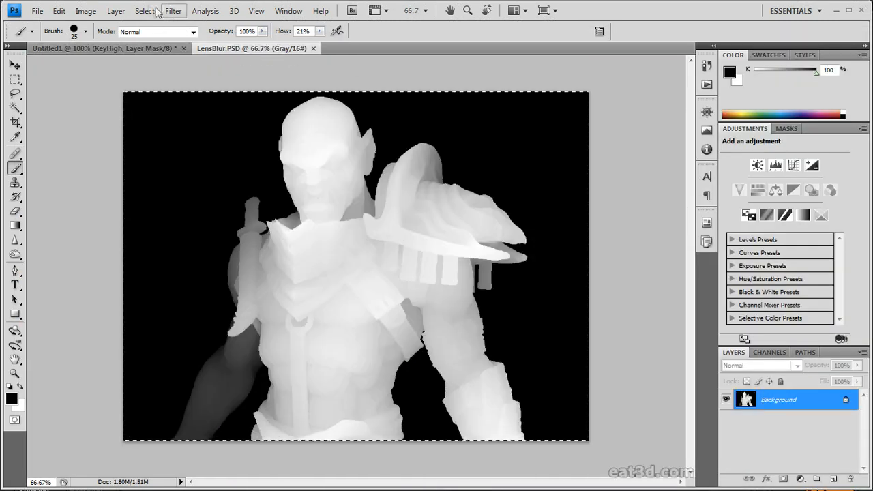
{"action": "left_click", "coordinate": [86, 11]}
{"action": "mouse_move", "coordinate": [94, 25]}
{"action": "left_click", "coordinate": [266, 126]}
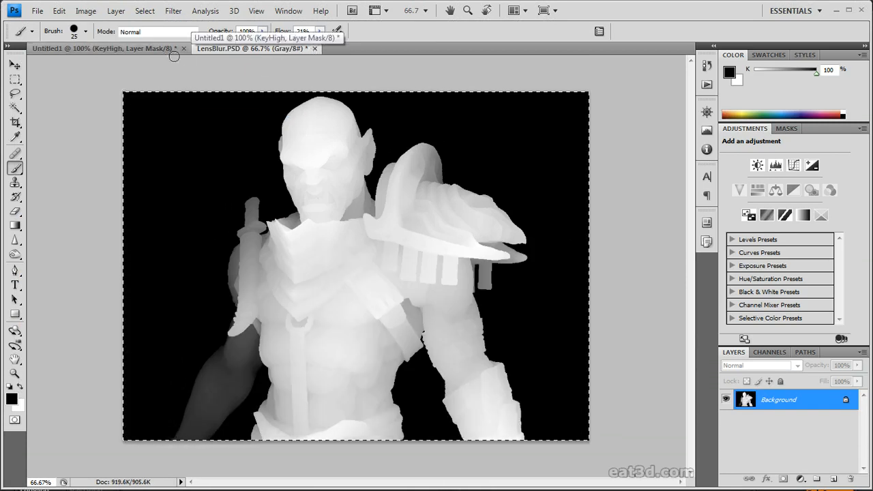
Step: Paste the depth image into a new alpha channel of the troll composite and return to the RGB layers
{"action": "left_click", "coordinate": [103, 49]}
{"action": "left_click", "coordinate": [770, 352]}
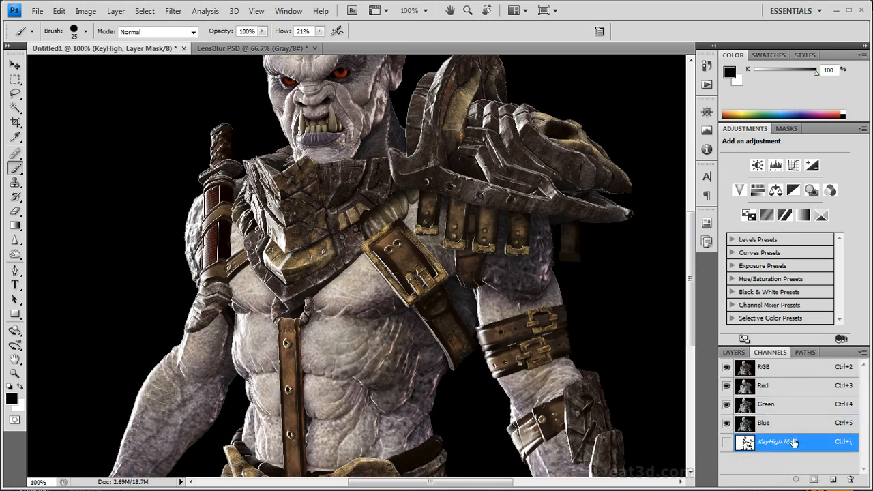
{"action": "left_click", "coordinate": [832, 479]}
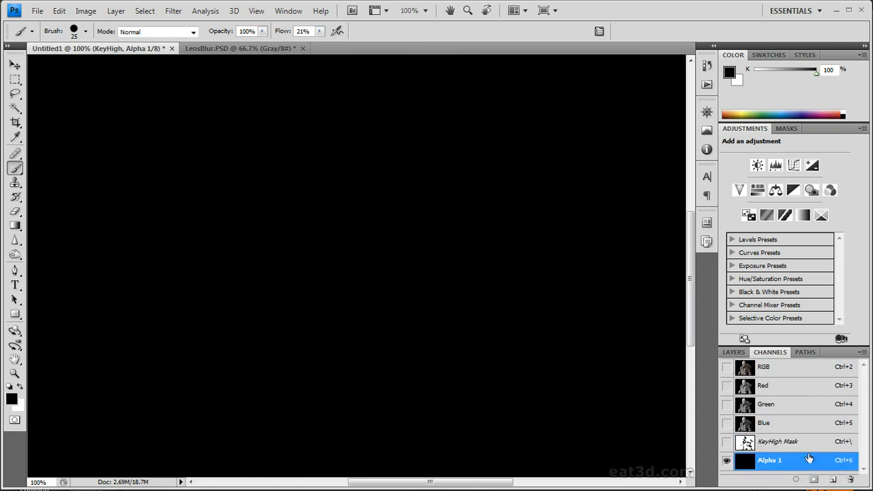
{"action": "key", "text": "ctrl+v"}
{"action": "left_click", "coordinate": [766, 367]}
{"action": "left_click", "coordinate": [739, 354]}
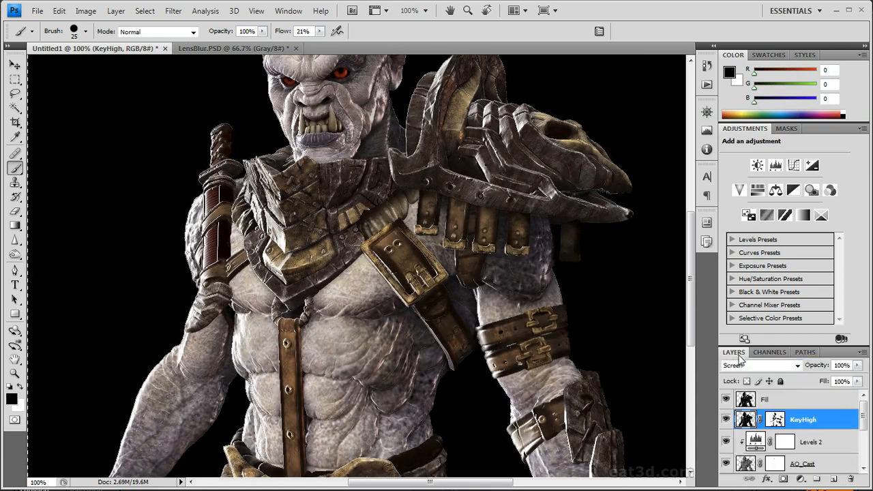
Step: Create a merged copy of the composite as the topmost layer and name it Blur
{"action": "key", "text": "alt+]"}
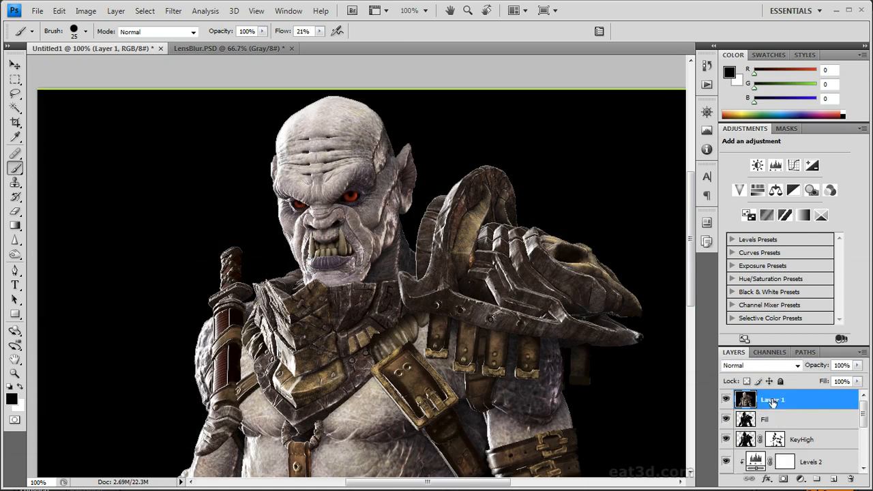
{"action": "type", "text": "Blur"}
{"action": "key", "text": "Return"}
Step: Start the Lens Blur filter on the Blur layer with Alpha 1 as the depth map source
{"action": "left_click", "coordinate": [173, 11]}
{"action": "mouse_move", "coordinate": [264, 138]}
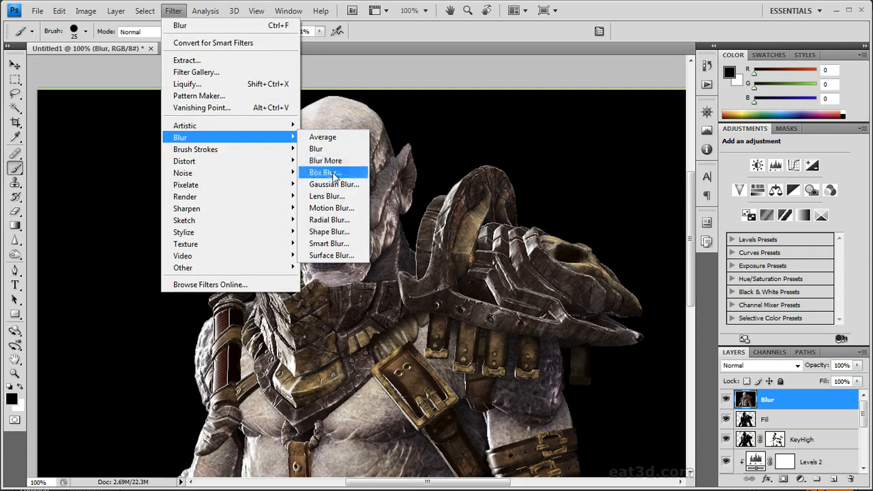
{"action": "left_click", "coordinate": [323, 196]}
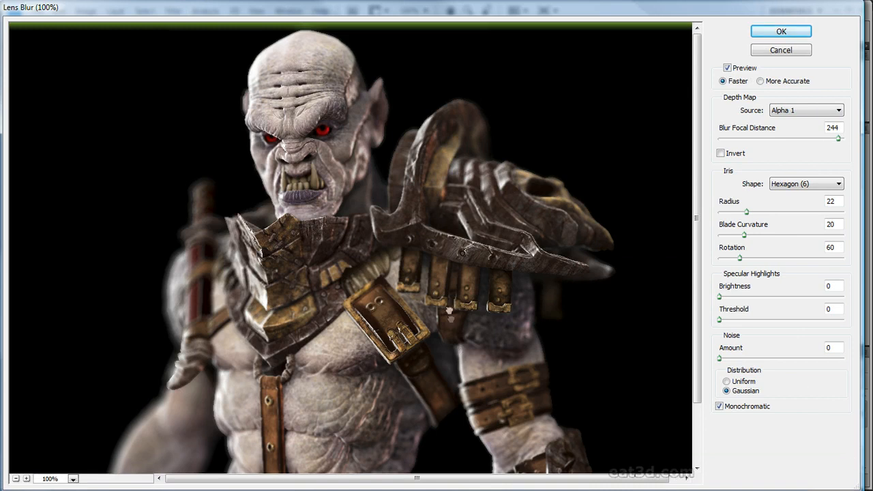
{"action": "left_click", "coordinate": [781, 111]}
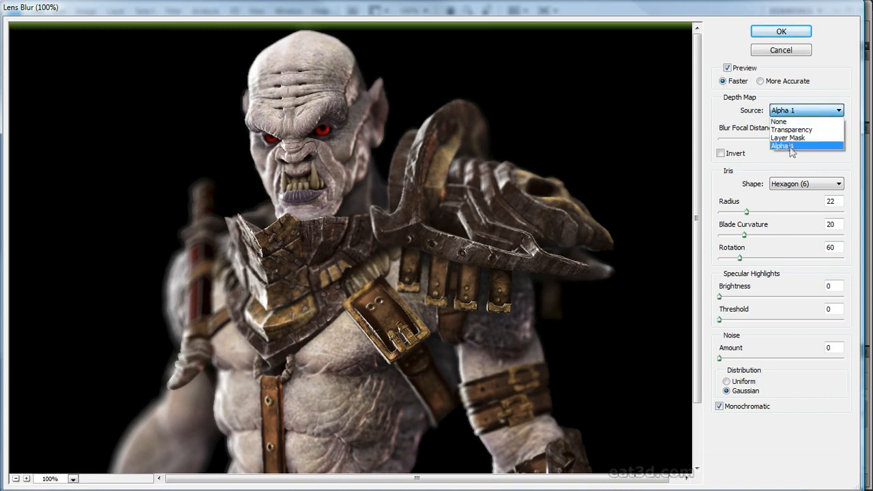
{"action": "left_click", "coordinate": [790, 146]}
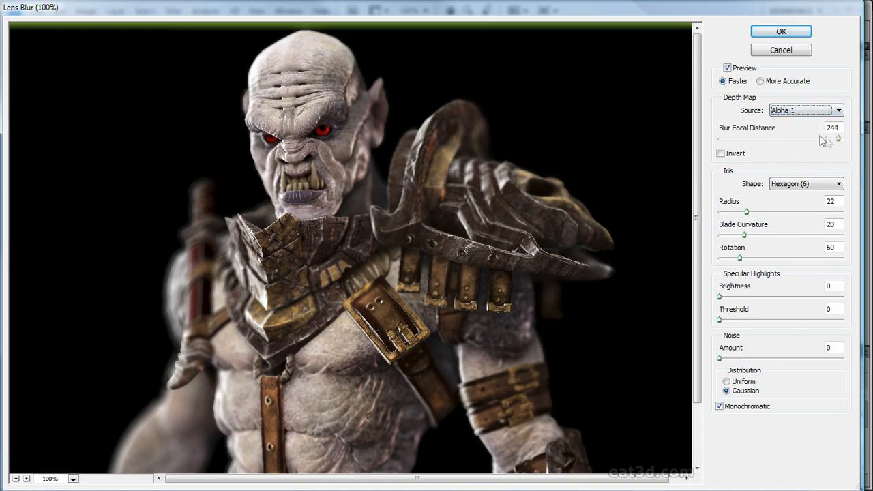
Step: Compare focal points on the eye and chest, set the blur focal distance to 246 near the chest buckle, and test inverting the depth map
{"action": "left_click", "coordinate": [324, 131]}
{"action": "left_click", "coordinate": [300, 343]}
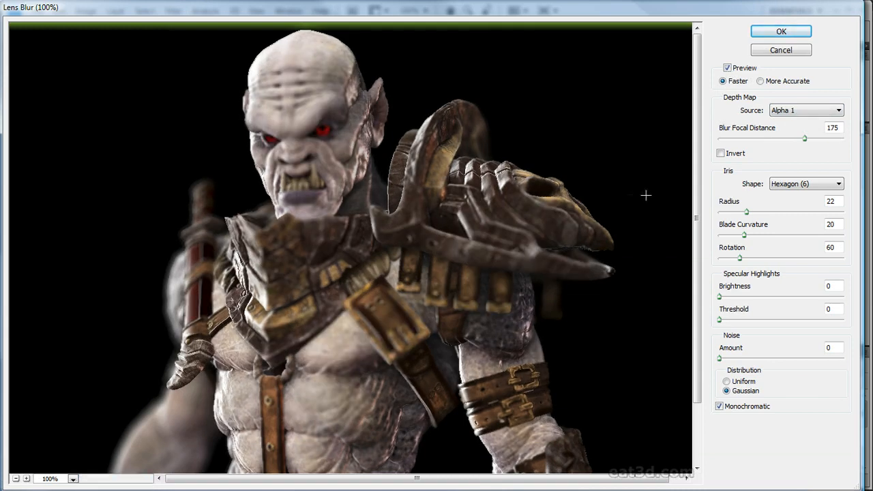
{"action": "left_click", "coordinate": [419, 349]}
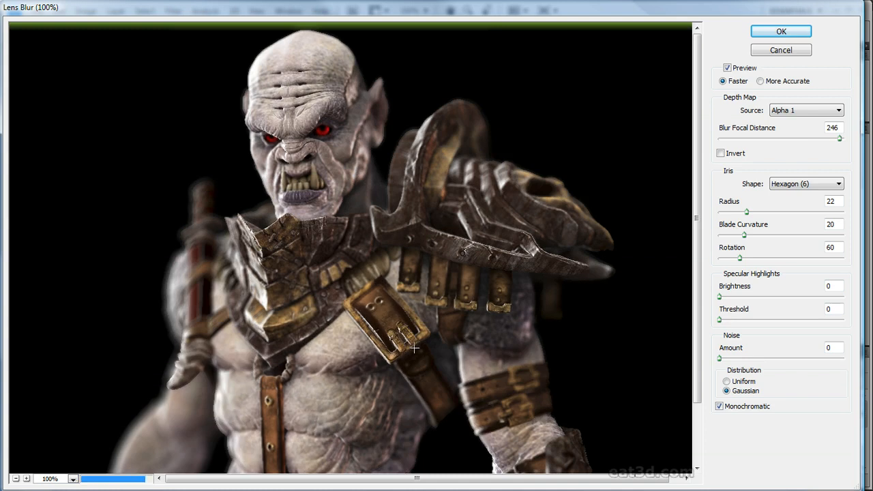
{"action": "left_click", "coordinate": [722, 154]}
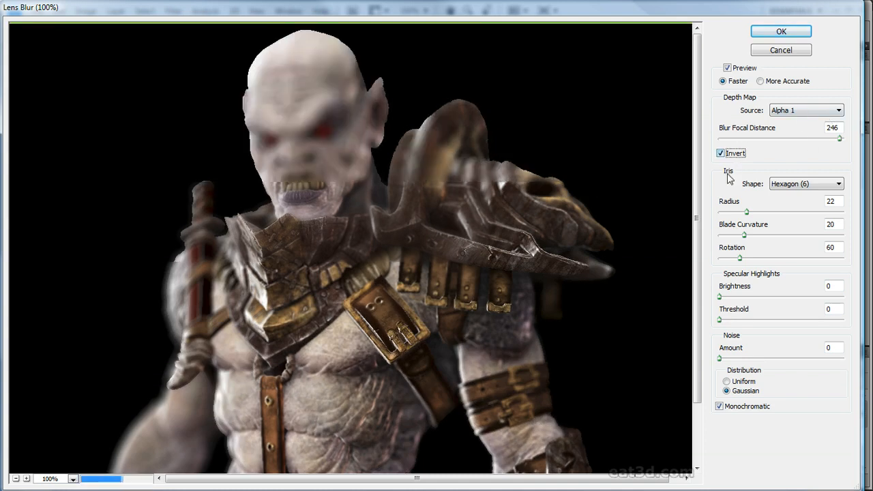
{"action": "left_click", "coordinate": [722, 153]}
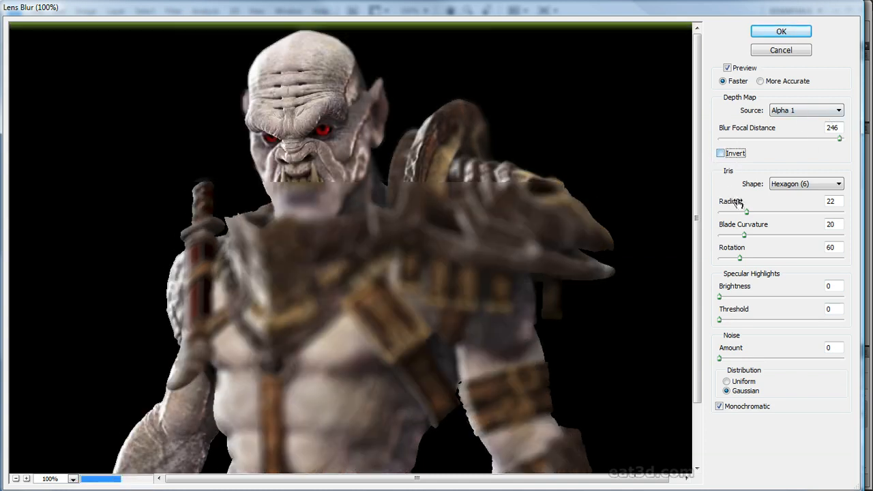
Step: Try an iris radius of 77, reduce it to a much smaller radius and apply the Lens Blur
{"action": "left_click_drag", "start_coordinate": [747, 213], "coordinate": [807, 225]}
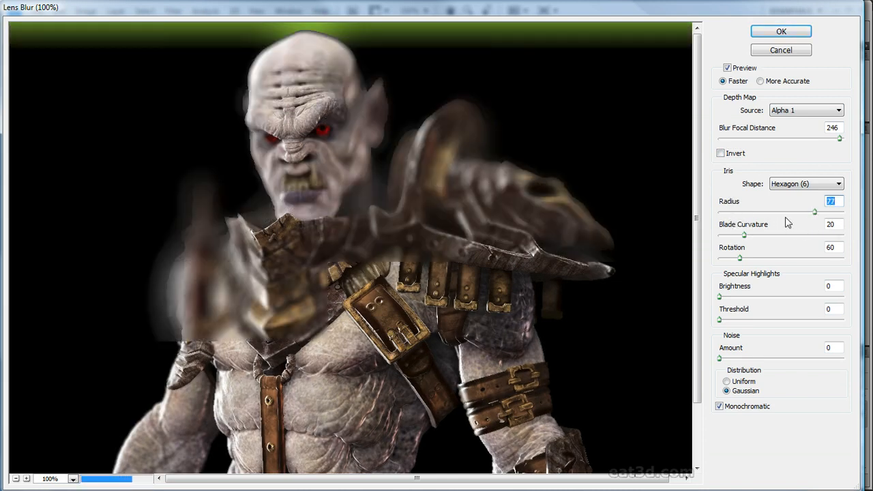
{"action": "left_click_drag", "start_coordinate": [758, 216], "coordinate": [734, 216]}
{"action": "left_click", "coordinate": [780, 32]}
Step: Dodge the troll's face, collar and shoulder armour on the Blur layer, using the Shadows range at 10% exposure
{"action": "left_click", "coordinate": [15, 239]}
{"action": "left_click", "coordinate": [15, 254]}
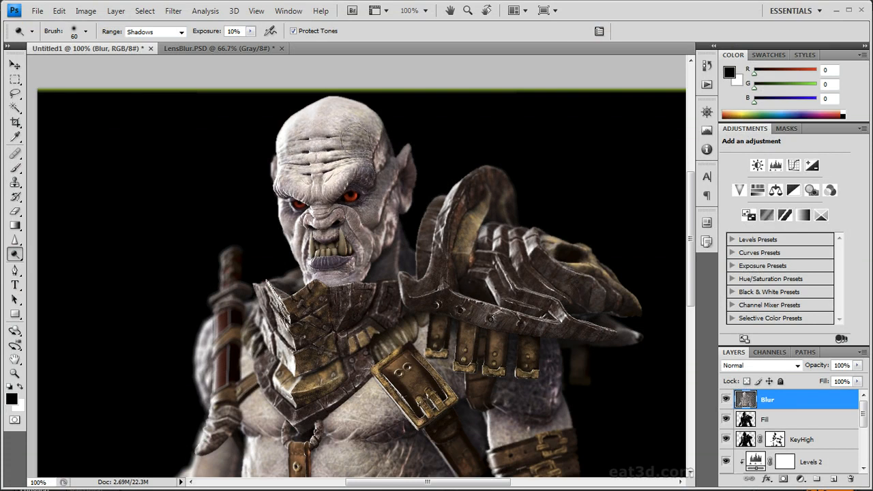
{"action": "left_click_drag", "start_coordinate": [389, 254], "coordinate": [358, 168]}
{"action": "left_click_drag", "start_coordinate": [259, 310], "coordinate": [242, 204]}
{"action": "mouse_move", "coordinate": [426, 164]}
{"action": "left_mouse_down"}
{"action": "mouse_move", "coordinate": [444, 237]}
{"action": "mouse_move", "coordinate": [475, 207]}
{"action": "left_mouse_up"}
{"action": "left_click_drag", "start_coordinate": [520, 238], "coordinate": [543, 249]}
{"action": "left_click_drag", "start_coordinate": [557, 243], "coordinate": [535, 181]}
{"action": "left_click_drag", "start_coordinate": [401, 271], "coordinate": [404, 280]}
{"action": "left_click_drag", "start_coordinate": [447, 241], "coordinate": [471, 313]}
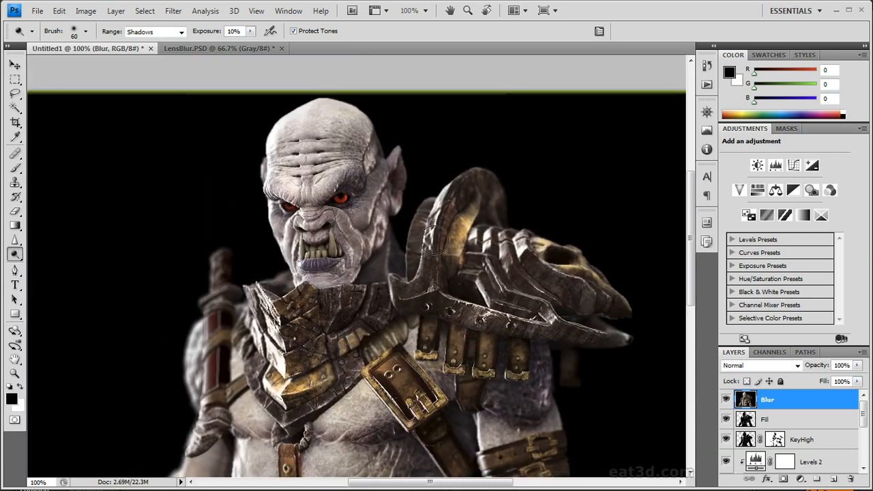
Step: Continue dodging down the body over the collar plate, chest buckle, straps and torso
{"action": "left_click_drag", "start_coordinate": [373, 236], "coordinate": [371, 166]}
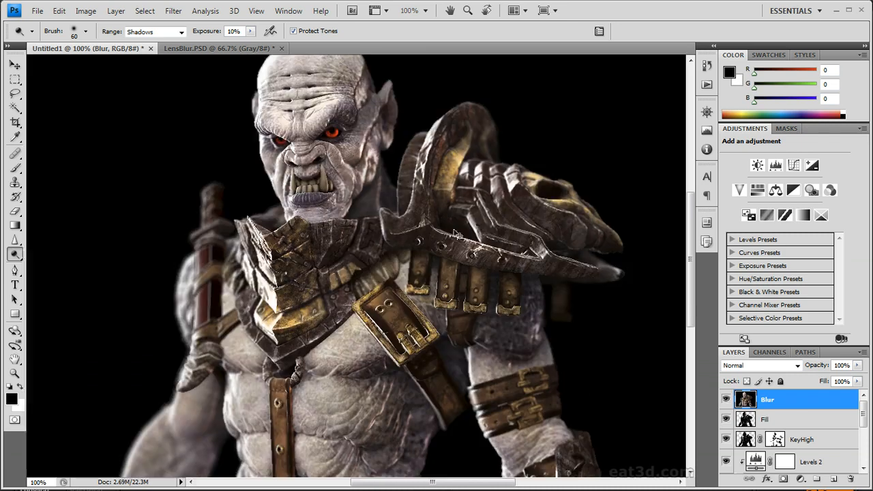
{"action": "left_click_drag", "start_coordinate": [374, 266], "coordinate": [386, 194]}
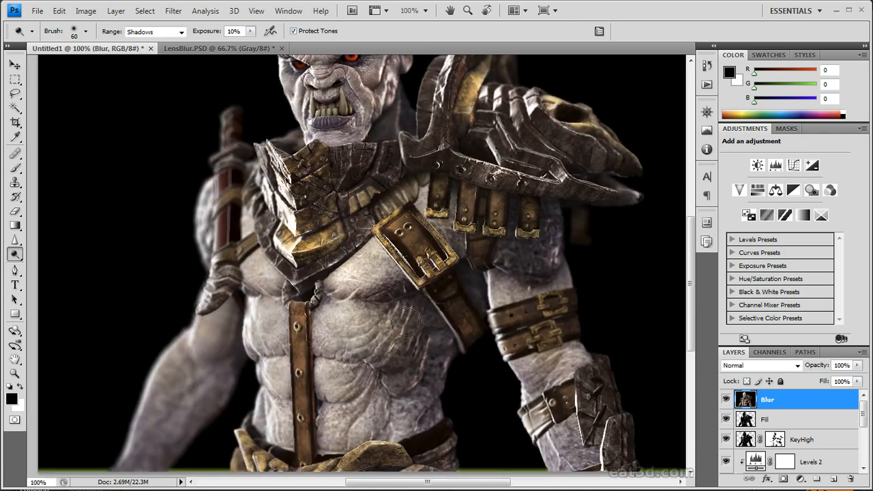
{"action": "left_click_drag", "start_coordinate": [468, 312], "coordinate": [514, 294]}
{"action": "left_click_drag", "start_coordinate": [319, 298], "coordinate": [308, 314]}
{"action": "left_click_drag", "start_coordinate": [378, 349], "coordinate": [337, 313]}
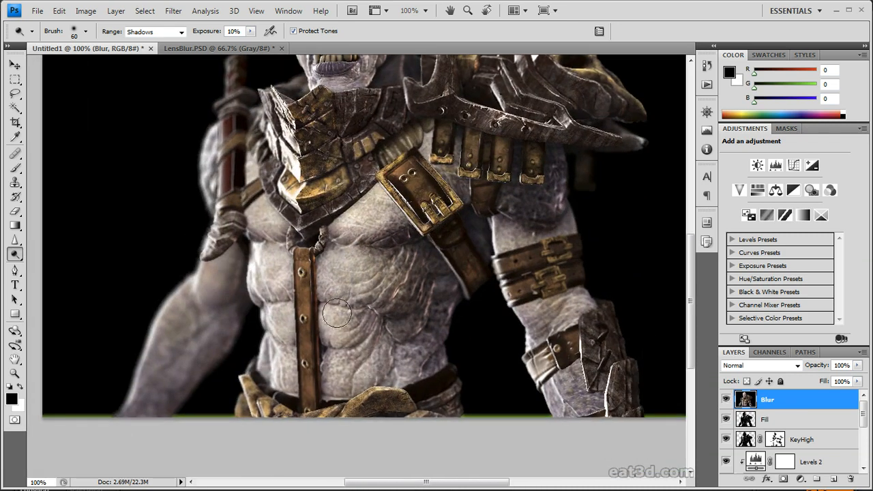
Step: Add a new layer above Blur, set its blend mode to Color Dodge and name it ColorDodge
{"action": "left_click_drag", "start_coordinate": [382, 203], "coordinate": [385, 365]}
{"action": "left_click", "coordinate": [834, 479]}
{"action": "left_click", "coordinate": [761, 365]}
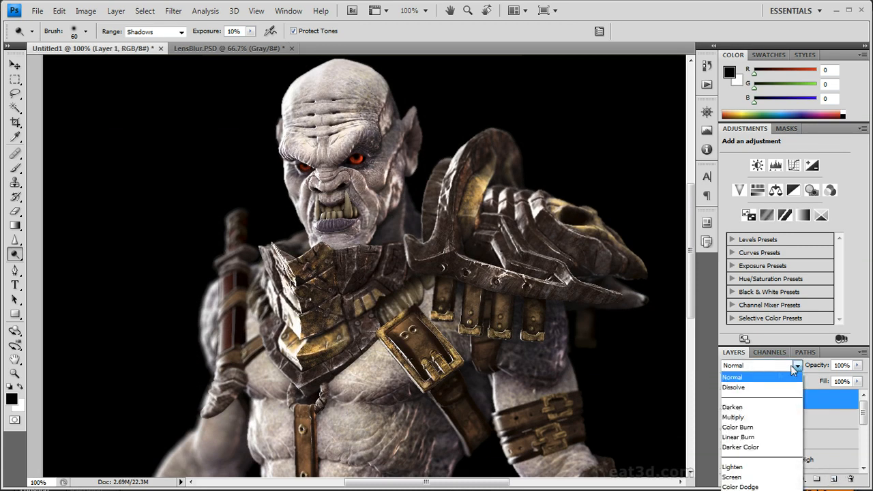
{"action": "left_click", "coordinate": [750, 424]}
{"action": "double_click", "coordinate": [772, 399]}
{"action": "type", "text": "Color"}
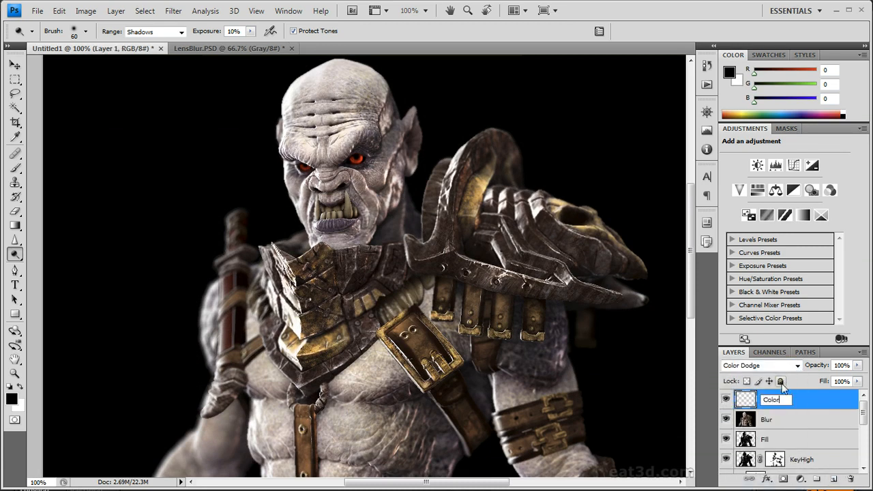
{"action": "type", "text": "Dodge"}
{"action": "key", "text": "Return"}
Step: Switch to the Brush tool at 20% opacity and set a dark mauve foreground colour of RGB 72, 53, 60
{"action": "key", "text": "b"}
{"action": "left_click", "coordinate": [311, 318], "text": "alt"}
{"action": "left_click_drag", "start_coordinate": [349, 163], "coordinate": [342, 219]}
{"action": "mouse_move", "coordinate": [337, 202]}
{"action": "left_mouse_down"}
{"action": "mouse_move", "coordinate": [326, 180]}
{"action": "mouse_move", "coordinate": [368, 170]}
{"action": "left_mouse_up"}
{"action": "key", "text": "ctrl+z"}
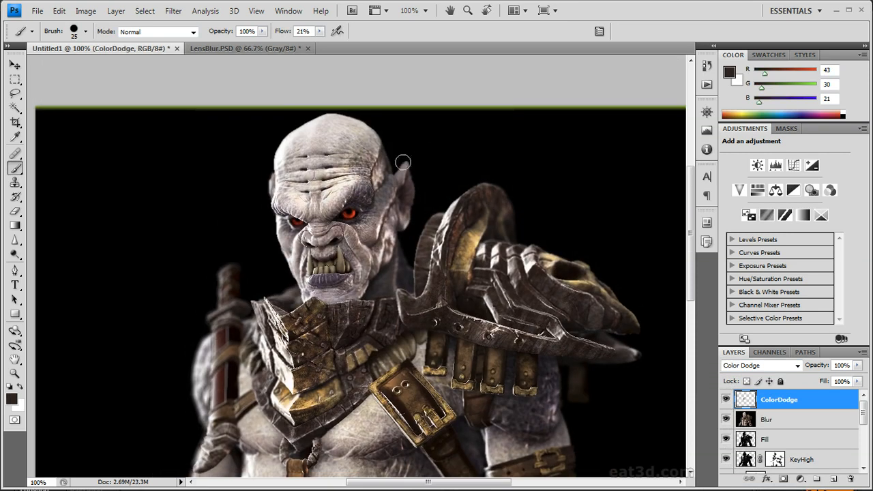
{"action": "left_click", "coordinate": [365, 188], "text": "alt"}
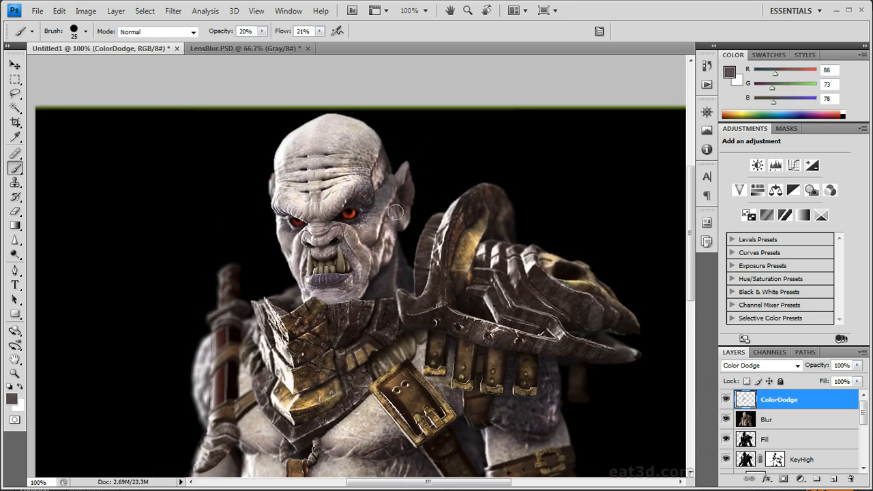
{"action": "left_click", "coordinate": [14, 399]}
{"action": "left_click", "coordinate": [478, 308]}
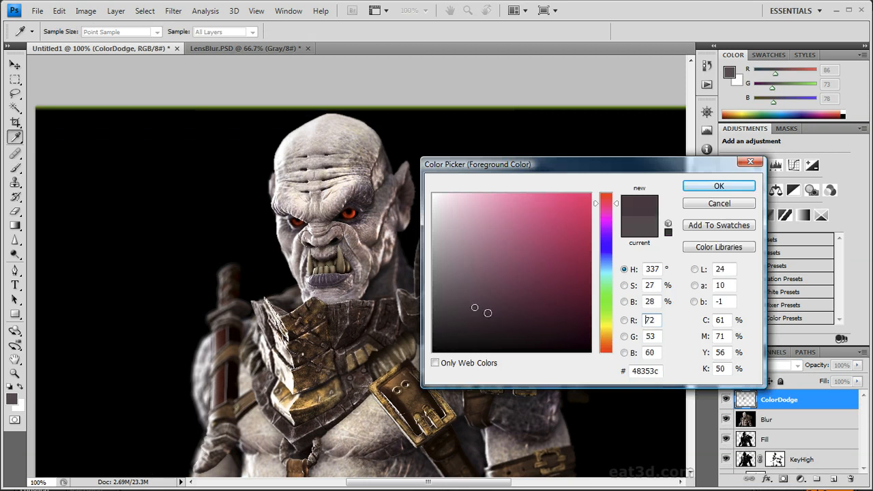
{"action": "left_click", "coordinate": [717, 185]}
Step: Sample gold from the shoulder armour and paint warm highlights over the armour's rim and the collar on the ColorDodge layer
{"action": "left_click_drag", "start_coordinate": [474, 293], "coordinate": [422, 252]}
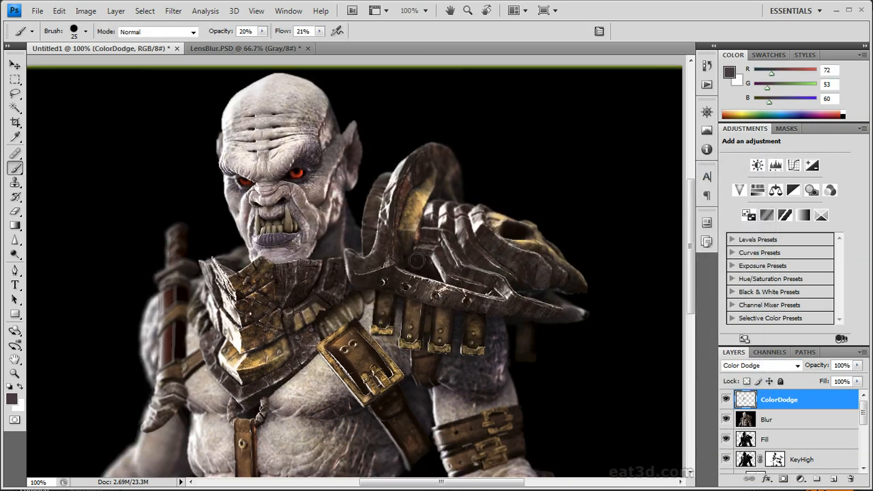
{"action": "left_click", "coordinate": [419, 207], "text": "alt"}
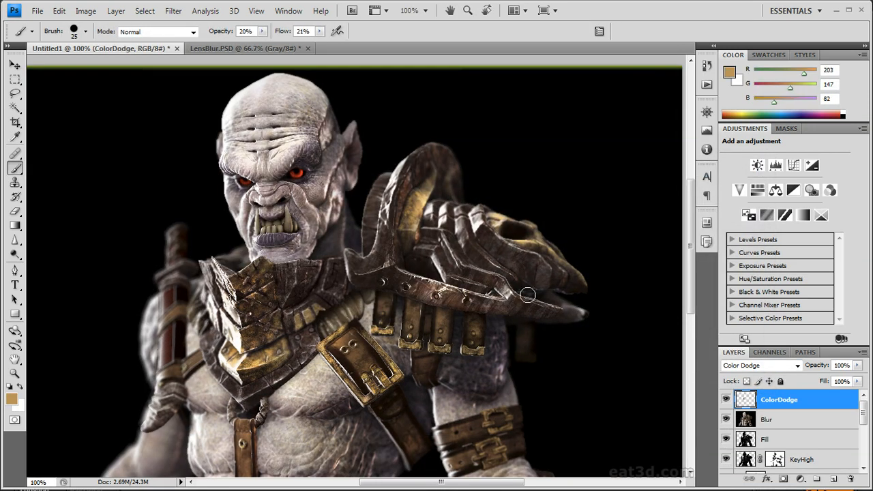
{"action": "left_click_drag", "start_coordinate": [443, 265], "coordinate": [493, 229]}
{"action": "mouse_move", "coordinate": [280, 265]}
{"action": "left_mouse_down"}
{"action": "mouse_move", "coordinate": [327, 257]}
{"action": "mouse_move", "coordinate": [327, 238]}
{"action": "left_mouse_up"}
{"action": "left_click_drag", "start_coordinate": [334, 192], "coordinate": [339, 257]}
{"action": "left_click_drag", "start_coordinate": [275, 260], "coordinate": [280, 300]}
{"action": "left_click_drag", "start_coordinate": [377, 311], "coordinate": [374, 252]}
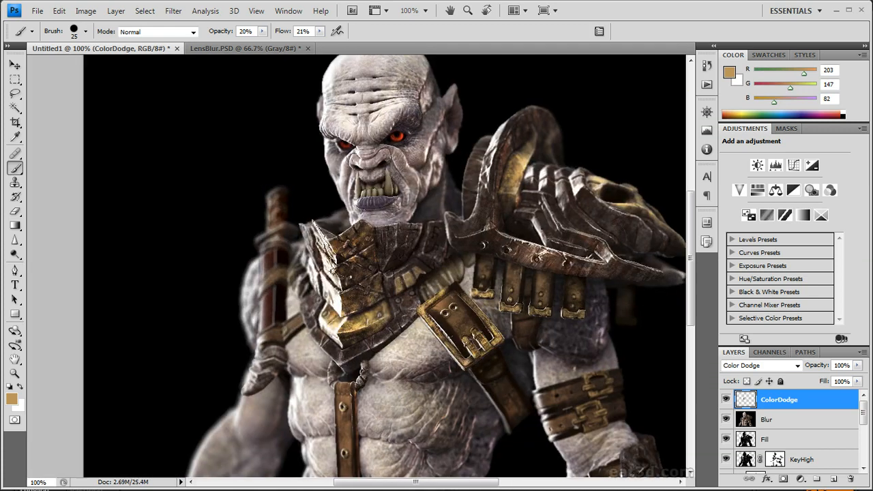
Step: Sample brown tones from the leather and paint Color Dodge highlights on the straps, undoing unwanted strokes
{"action": "left_click", "coordinate": [325, 344], "text": "alt"}
{"action": "left_click", "coordinate": [304, 358], "text": "alt"}
{"action": "left_click_drag", "start_coordinate": [269, 206], "coordinate": [275, 286]}
{"action": "key", "text": "ctrl+z"}
{"action": "left_click_drag", "start_coordinate": [277, 234], "coordinate": [266, 375]}
{"action": "left_click_drag", "start_coordinate": [294, 367], "coordinate": [221, 288]}
{"action": "left_click_drag", "start_coordinate": [242, 300], "coordinate": [259, 351]}
{"action": "key", "text": "ctrl+z"}
{"action": "left_click", "coordinate": [278, 348], "text": "alt"}
{"action": "left_click_drag", "start_coordinate": [517, 364], "coordinate": [482, 318]}
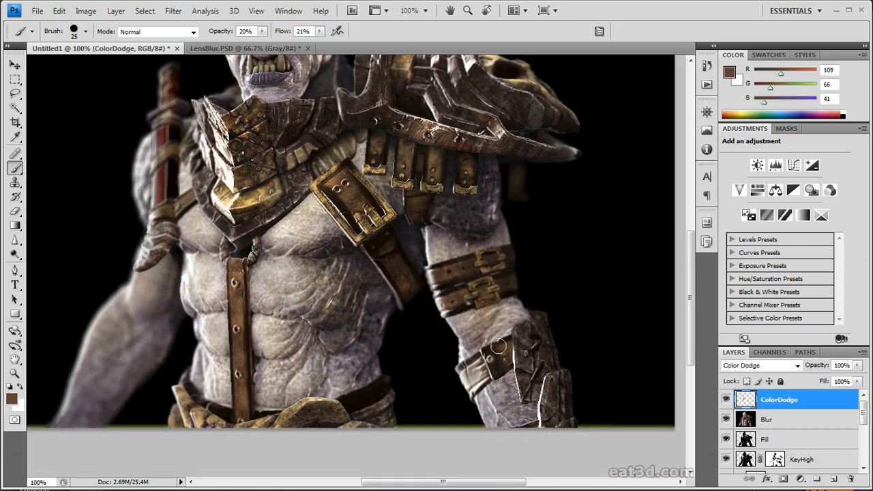
Step: Add a new layer above ColorDodge, set its blend mode to Multiply and name it Multiply
{"action": "left_click_drag", "start_coordinate": [466, 255], "coordinate": [503, 422]}
{"action": "left_click", "coordinate": [832, 482]}
{"action": "left_click", "coordinate": [761, 366]}
{"action": "left_click", "coordinate": [740, 412]}
{"action": "double_click", "coordinate": [774, 400]}
{"action": "type", "text": "Multiply"}
{"action": "key", "text": "Return"}
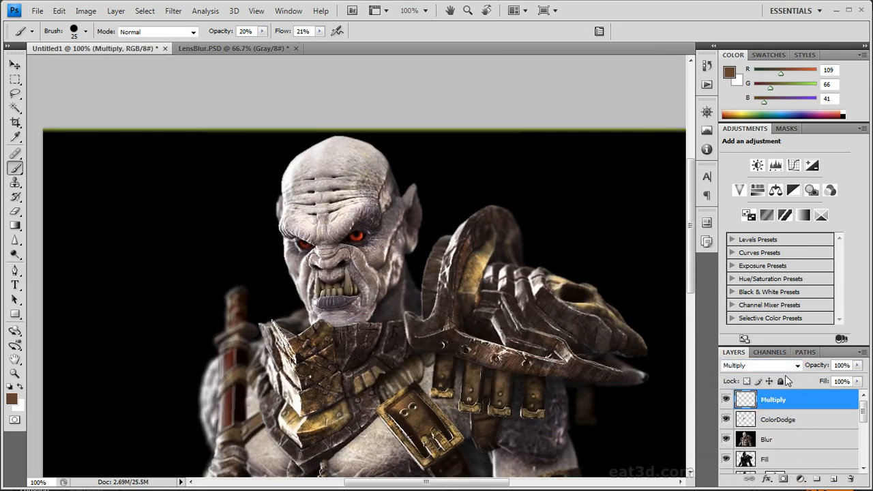
Step: Choose a dark purple foreground colour of RGB 30, 20, 37 and brush shading around the collar on the Multiply layer
{"action": "left_click", "coordinate": [12, 399]}
{"action": "left_click", "coordinate": [506, 329]}
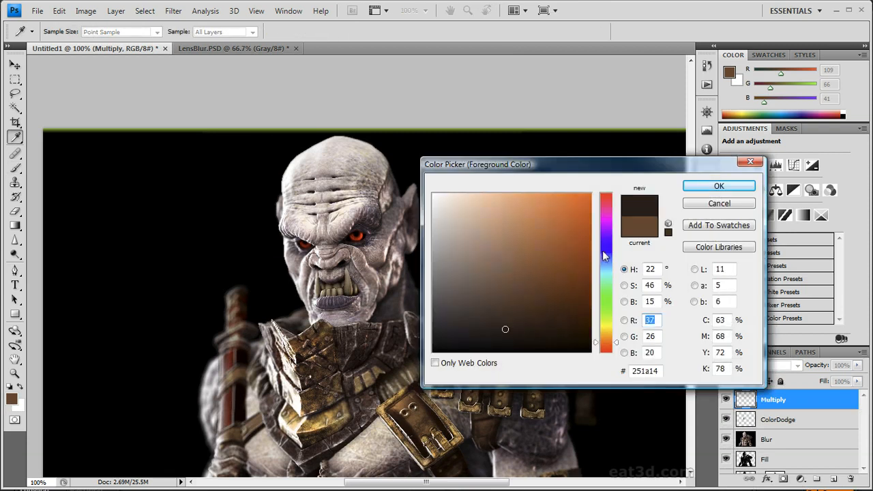
{"action": "left_click", "coordinate": [605, 231]}
{"action": "left_click", "coordinate": [689, 186]}
{"action": "left_click_drag", "start_coordinate": [444, 322], "coordinate": [436, 243]}
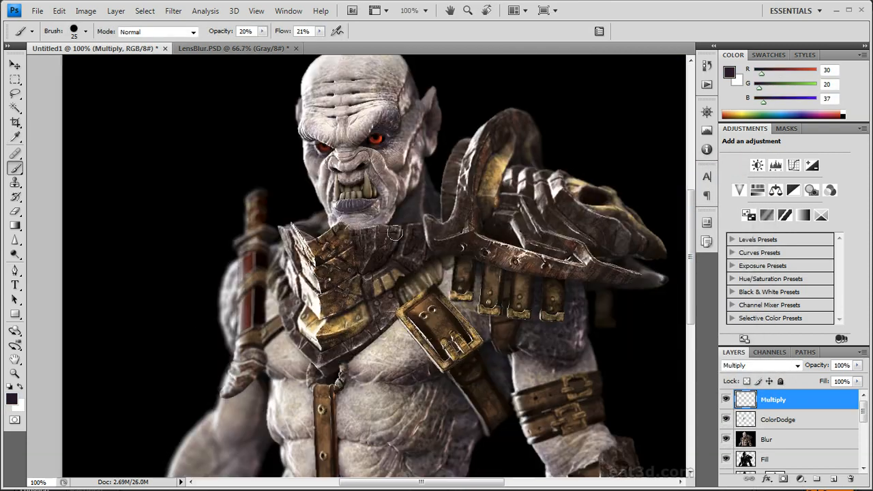
{"action": "left_click_drag", "start_coordinate": [432, 310], "coordinate": [392, 274]}
{"action": "left_click_drag", "start_coordinate": [406, 228], "coordinate": [452, 171]}
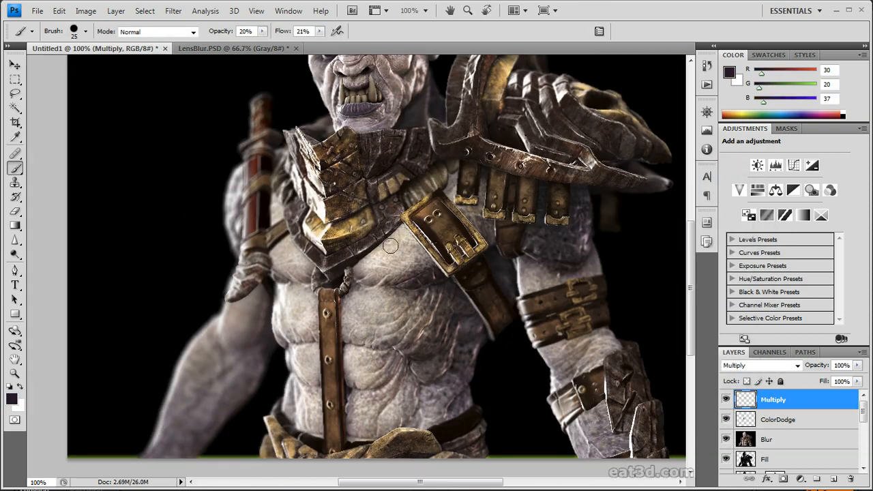
Step: Continue shading the figure on the Multiply layer, working over the chest below the collar, the torso and the shoulder area
{"action": "right_click", "coordinate": [404, 219]}
{"action": "key", "text": "Return"}
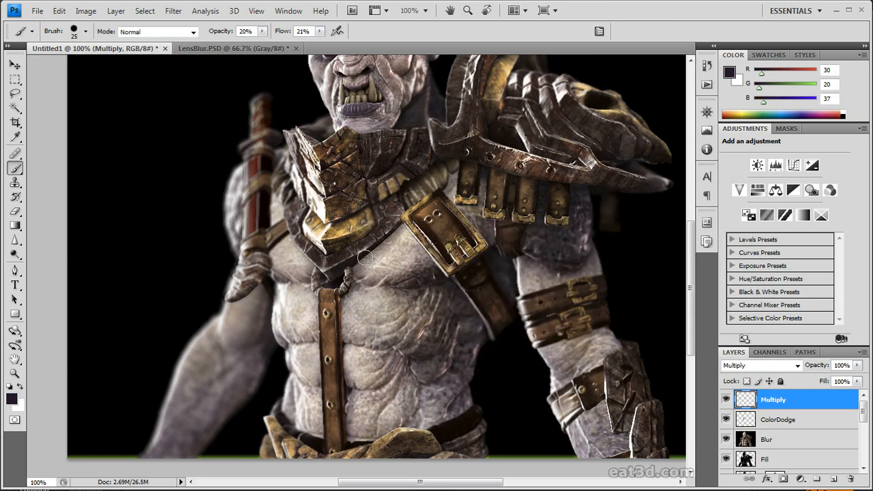
{"action": "mouse_move", "coordinate": [355, 310]}
{"action": "left_mouse_down"}
{"action": "mouse_move", "coordinate": [345, 250]}
{"action": "mouse_move", "coordinate": [332, 324]}
{"action": "left_mouse_up"}
{"action": "left_click_drag", "start_coordinate": [424, 257], "coordinate": [365, 326]}
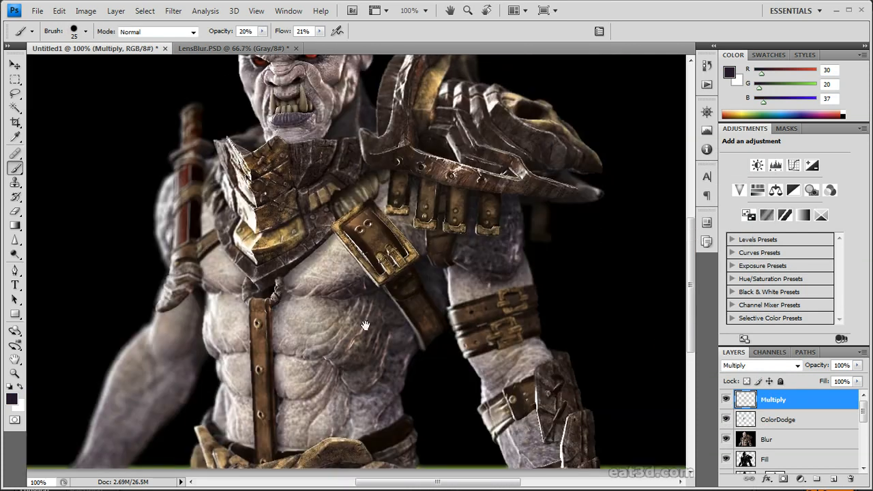
{"action": "left_click_drag", "start_coordinate": [483, 208], "coordinate": [472, 270]}
{"action": "left_click_drag", "start_coordinate": [532, 106], "coordinate": [540, 196]}
{"action": "left_click_drag", "start_coordinate": [332, 239], "coordinate": [408, 264]}
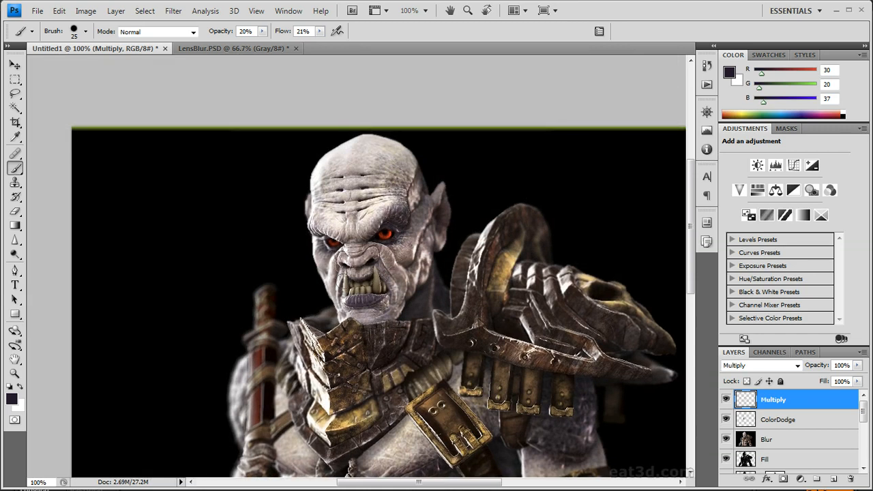
{"action": "left_click_drag", "start_coordinate": [487, 295], "coordinate": [461, 126]}
{"action": "left_click_drag", "start_coordinate": [476, 324], "coordinate": [473, 236]}
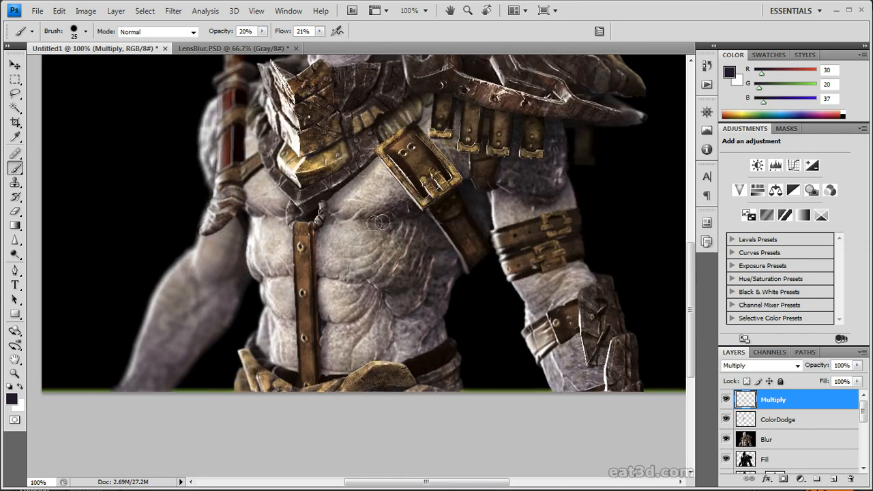
{"action": "left_click_drag", "start_coordinate": [336, 188], "coordinate": [390, 274]}
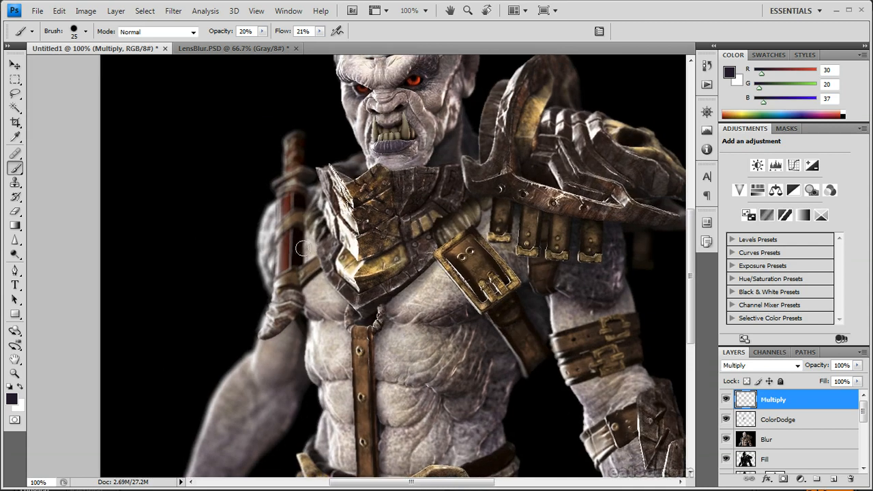